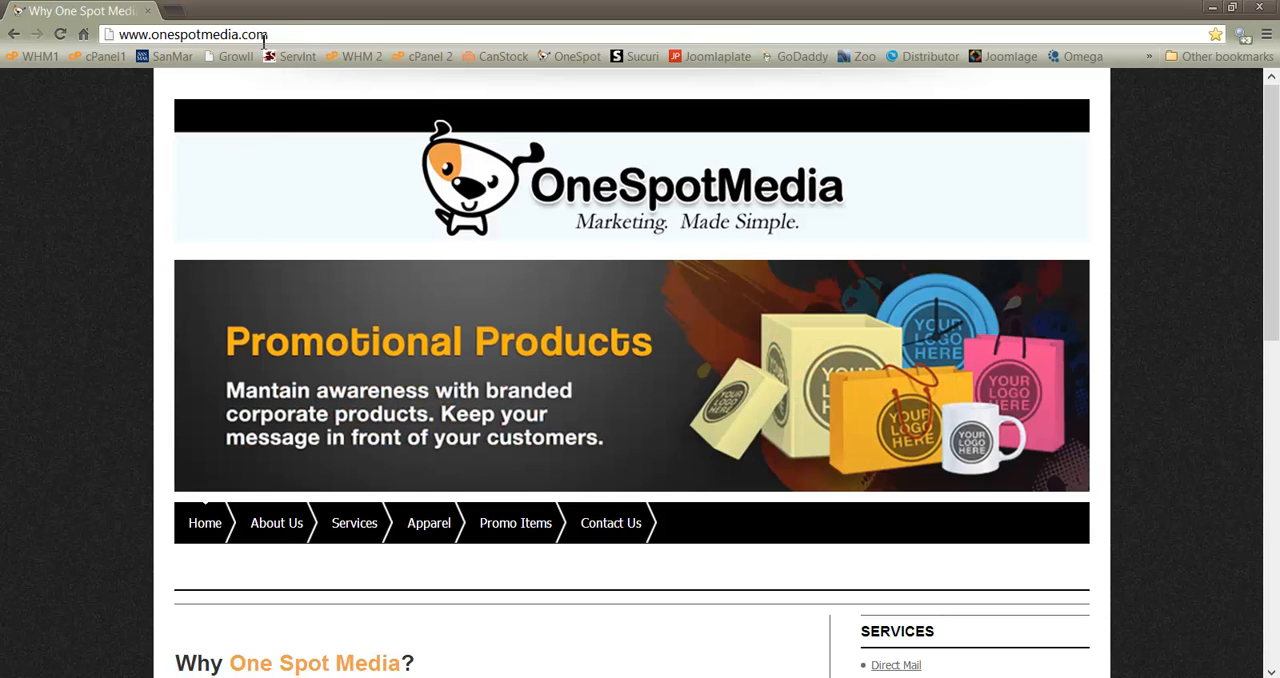
left_click_drag(265, 36, 114, 36)
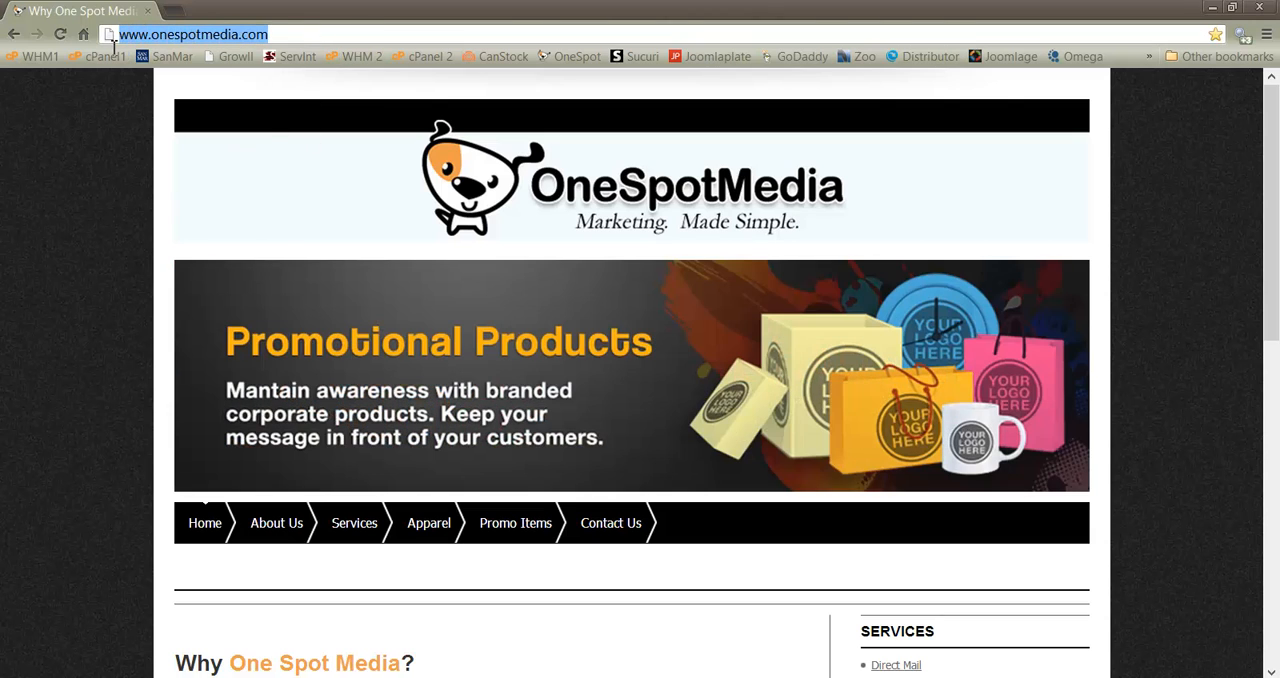
left_click(234, 194)
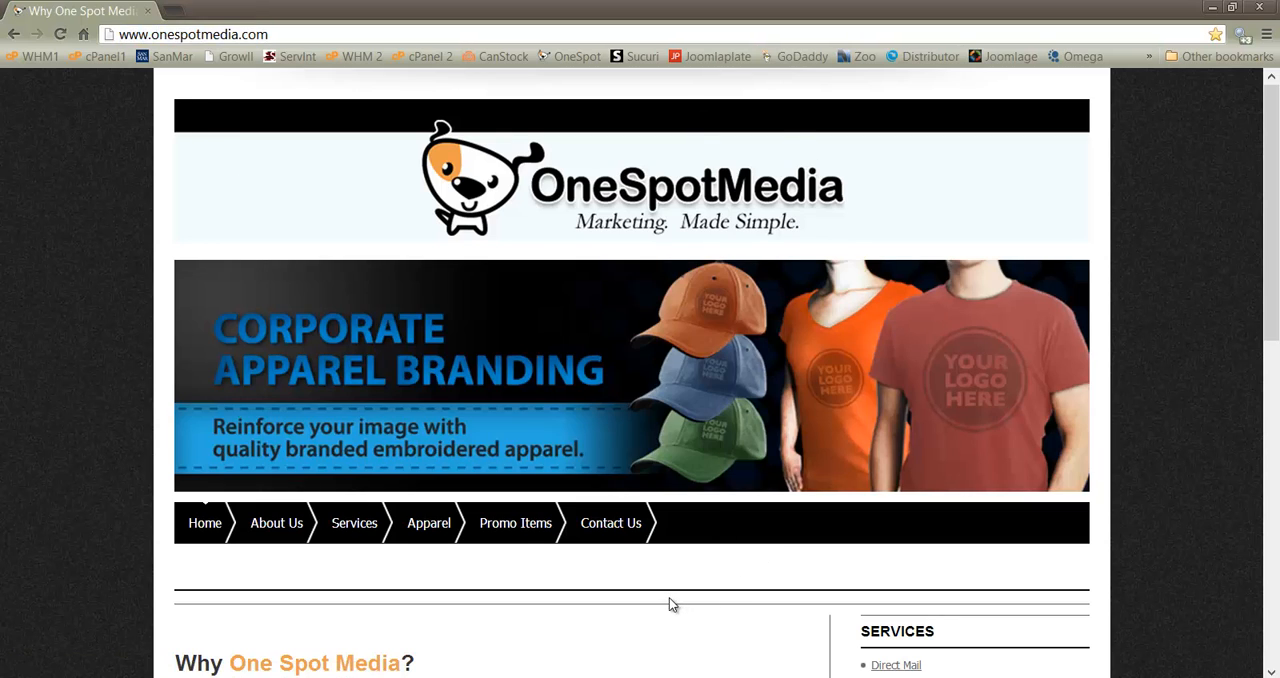
Open the Contact Us page and log in to the website with the account username and password
left_click(606, 536)
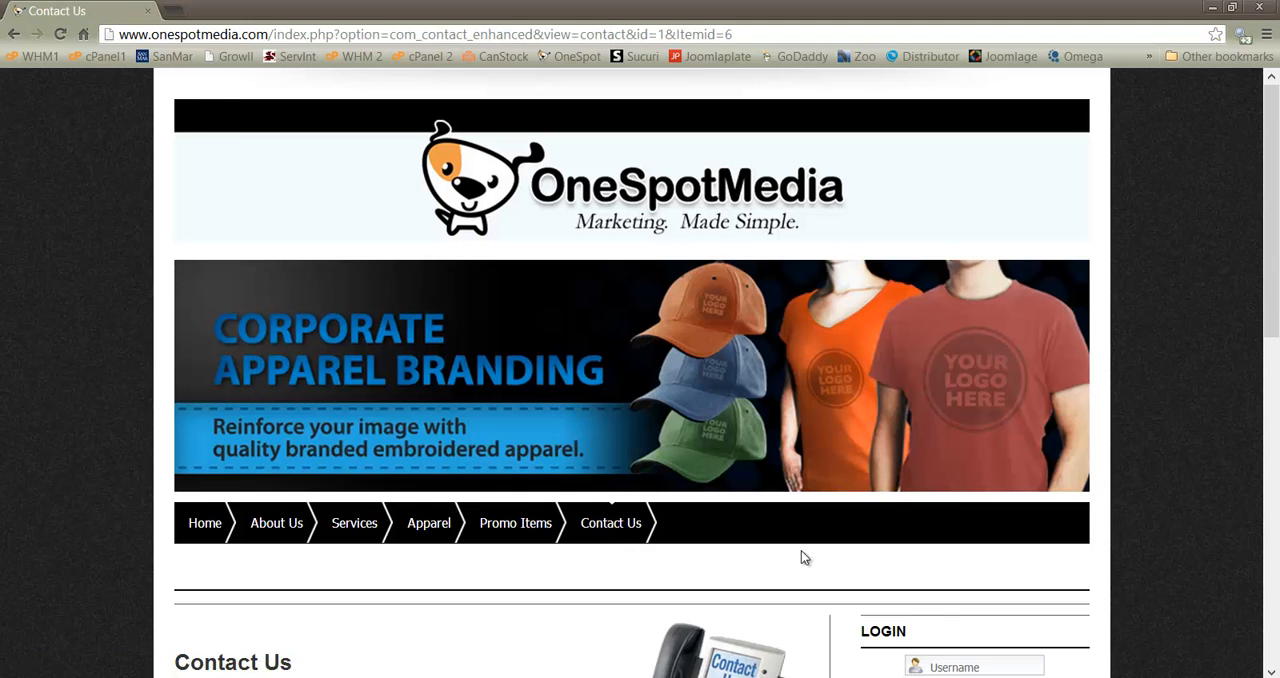
scroll(801, 550, "down", 3)
left_click(973, 431)
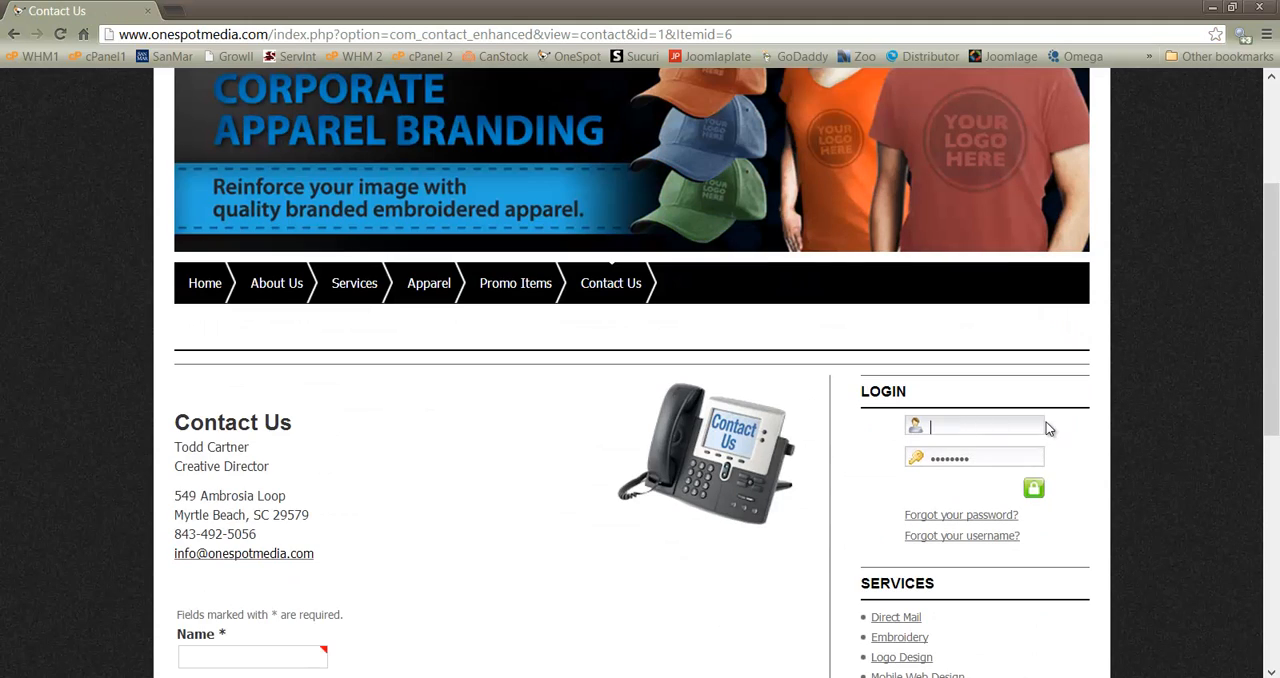
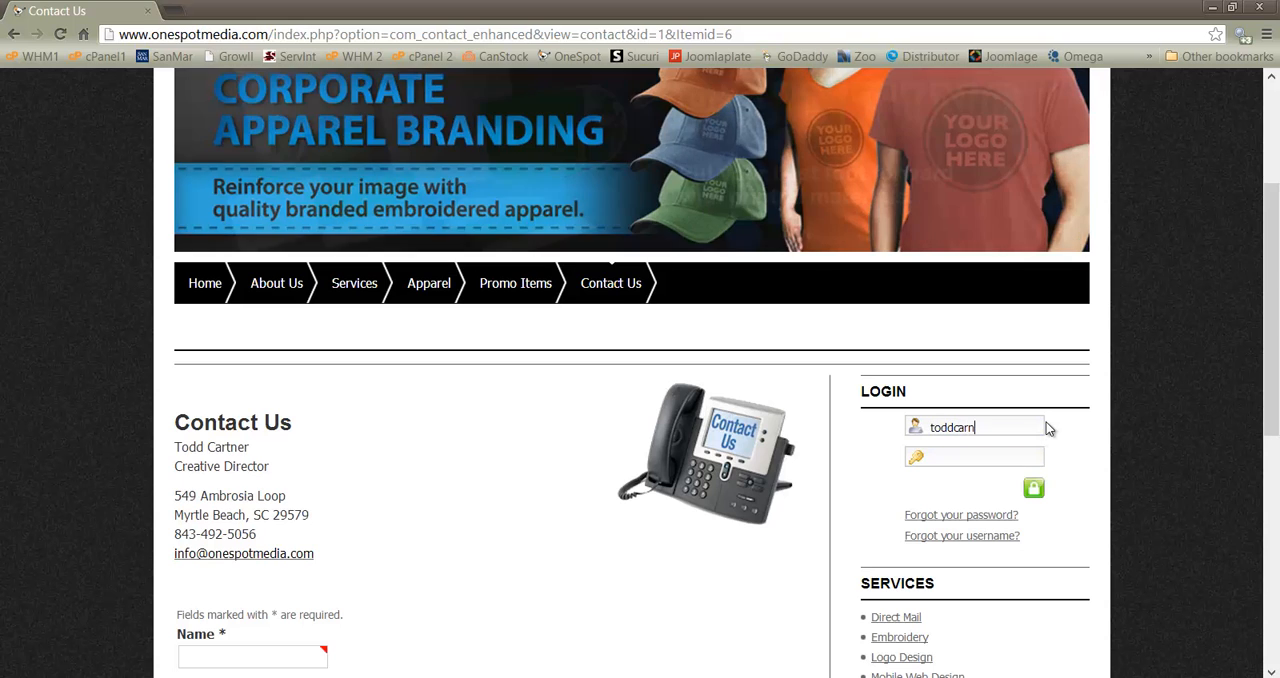
key("Tab")
type("••••••")
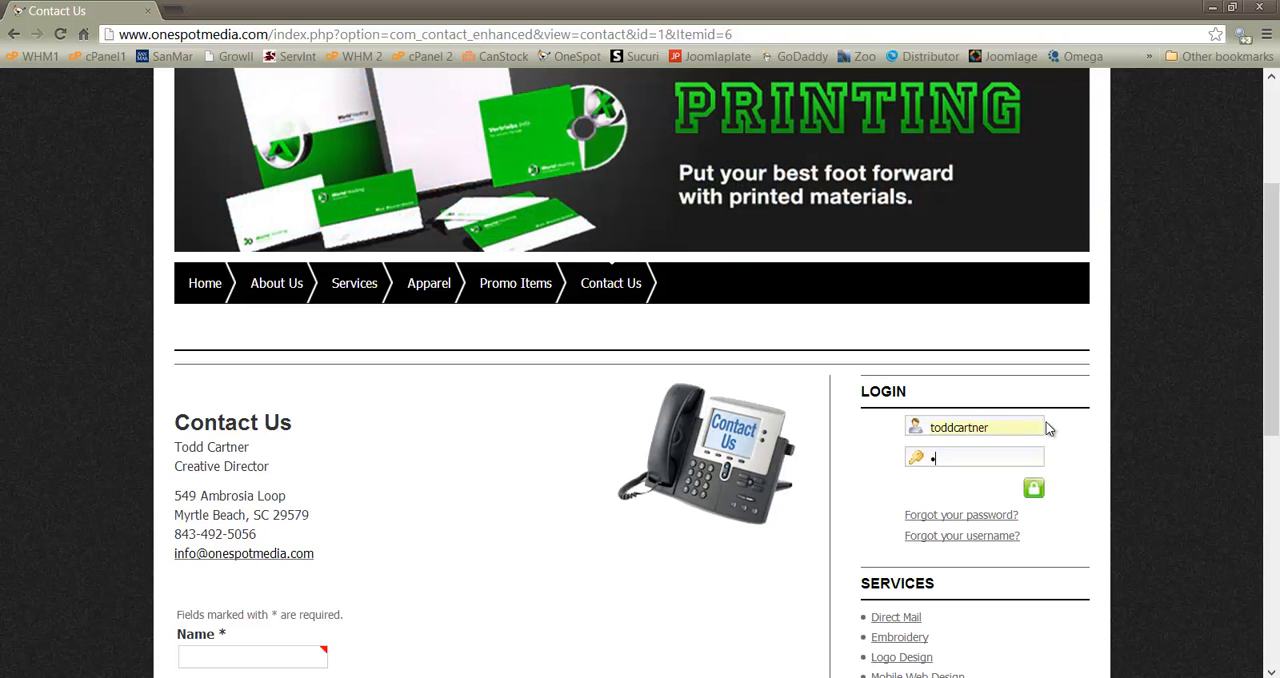
type("••")
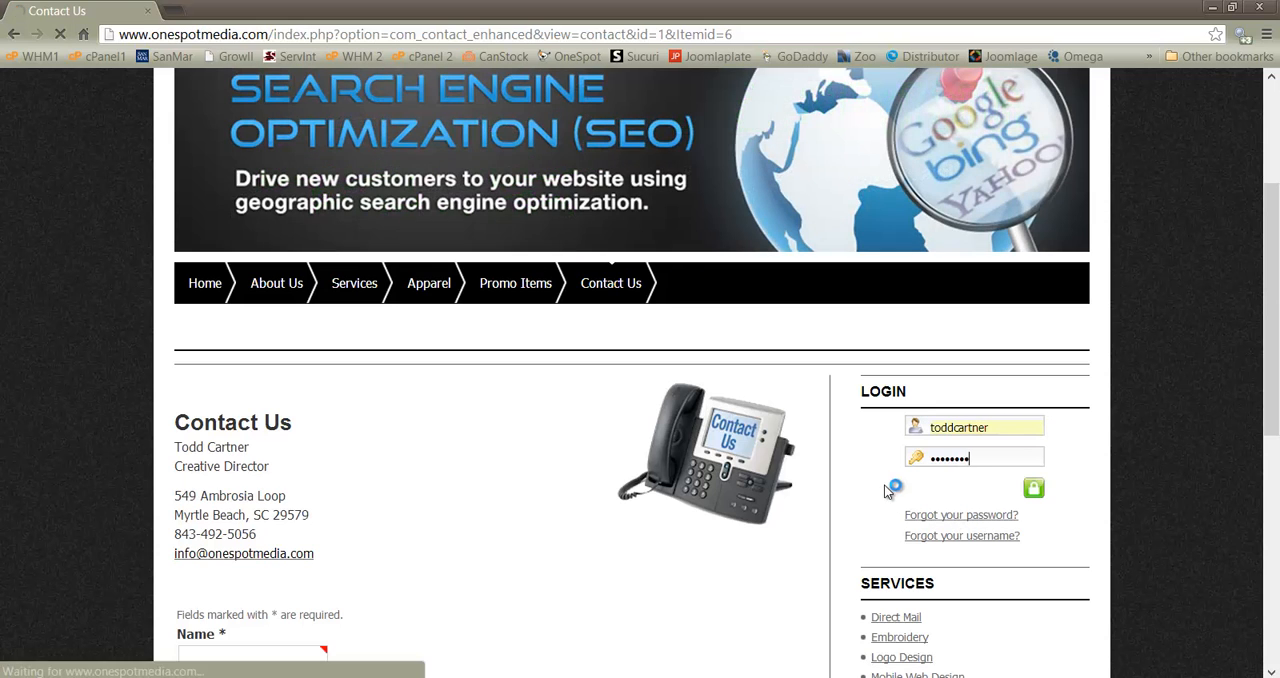
scroll(674, 596, "down", 4)
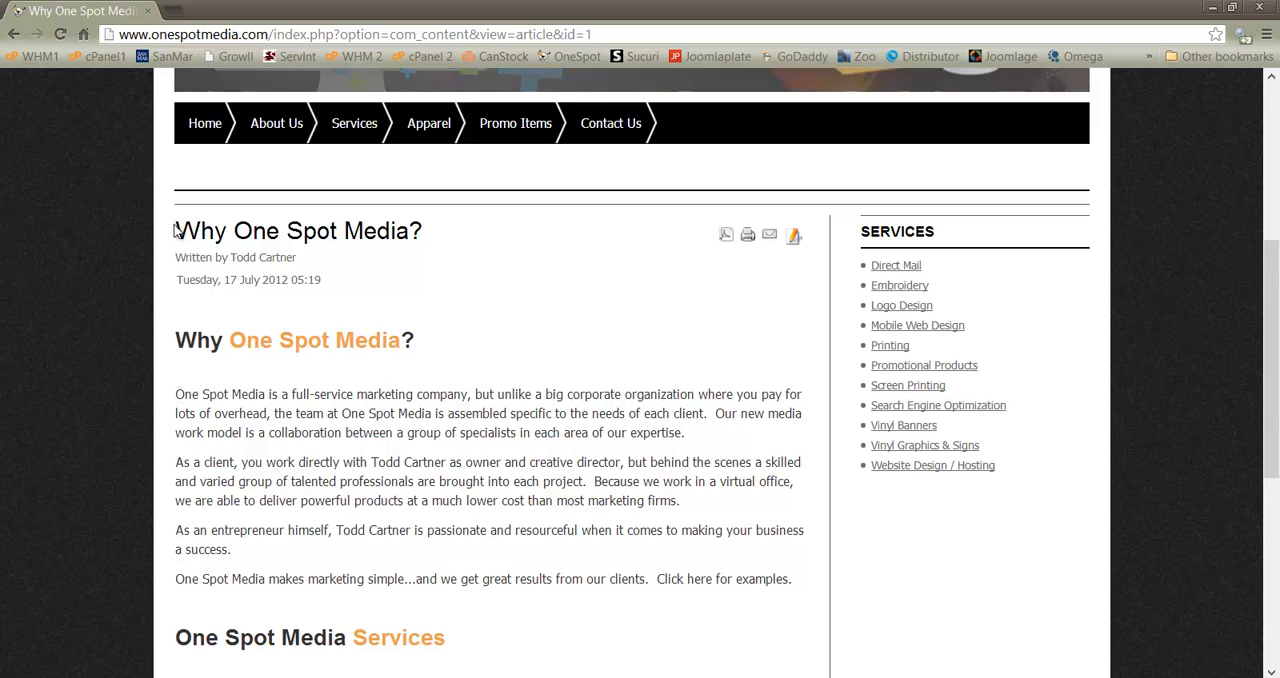
left_click_drag(175, 228, 562, 638)
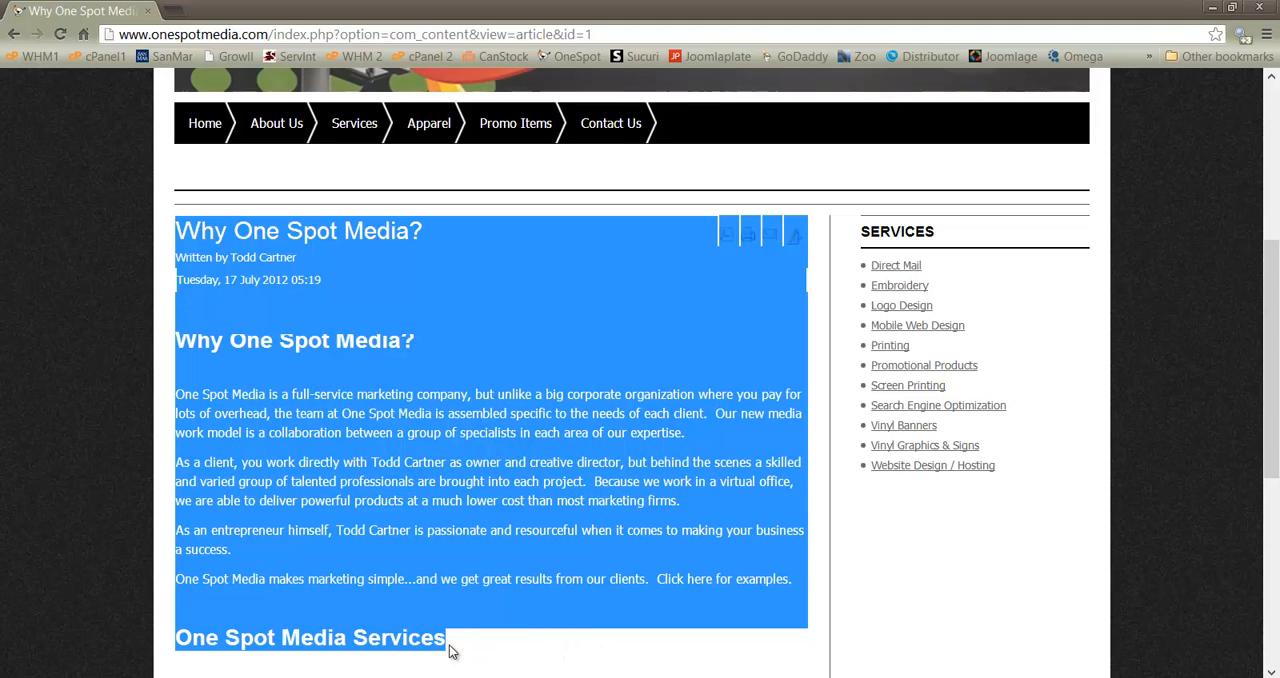
left_click(612, 264)
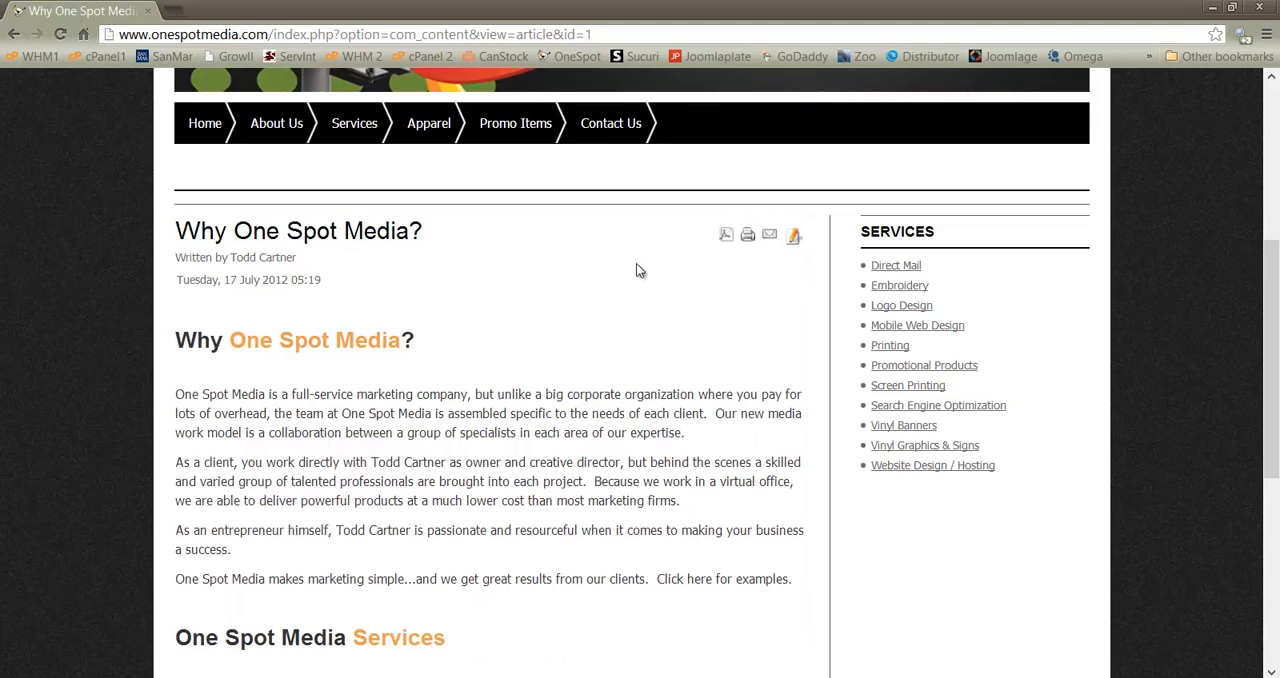
Open the "Why One Spot Media?" article for editing and bring its text editor into view
left_click(795, 238)
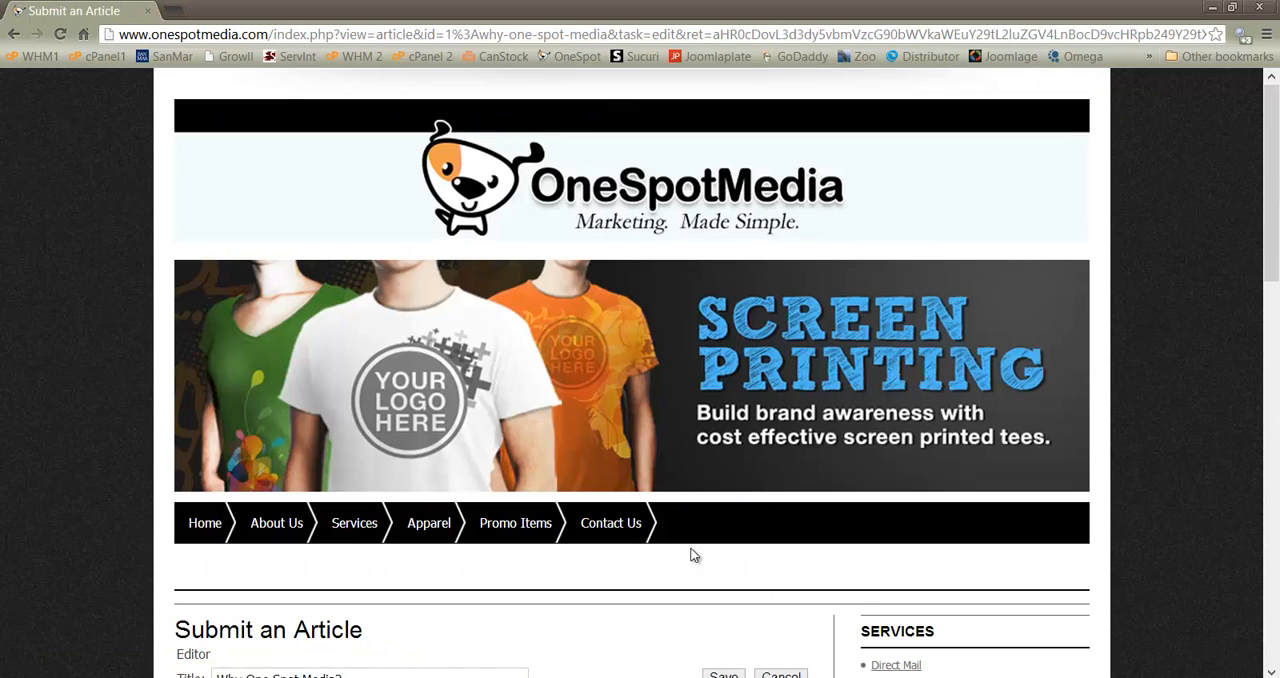
scroll(690, 555, "down", 2)
scroll(696, 558, "down", 5)
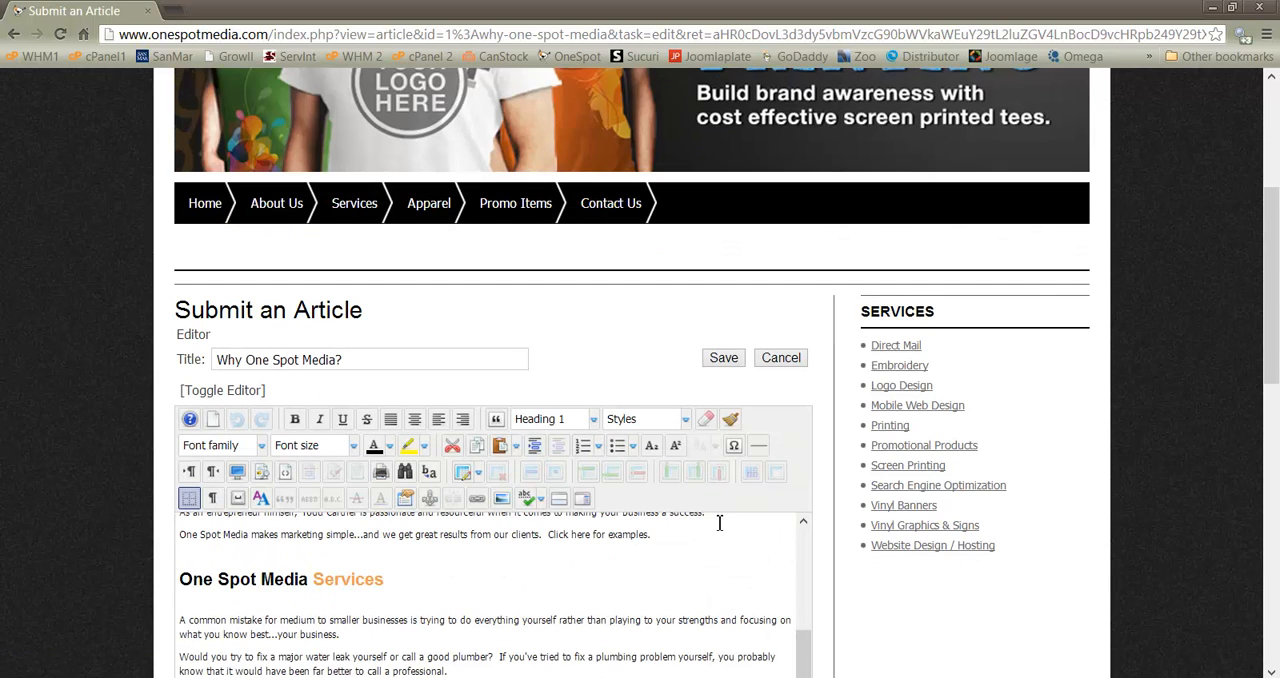
scroll(803, 493, "down", 2)
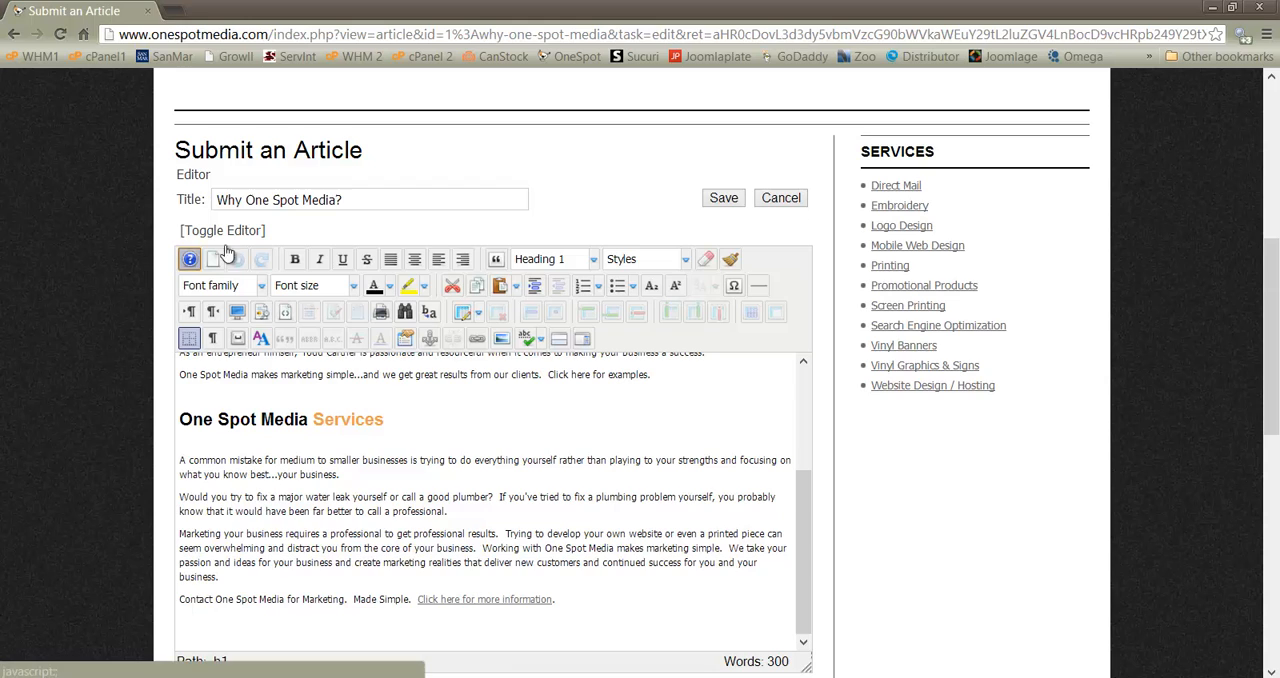
left_click_drag(163, 246, 772, 345)
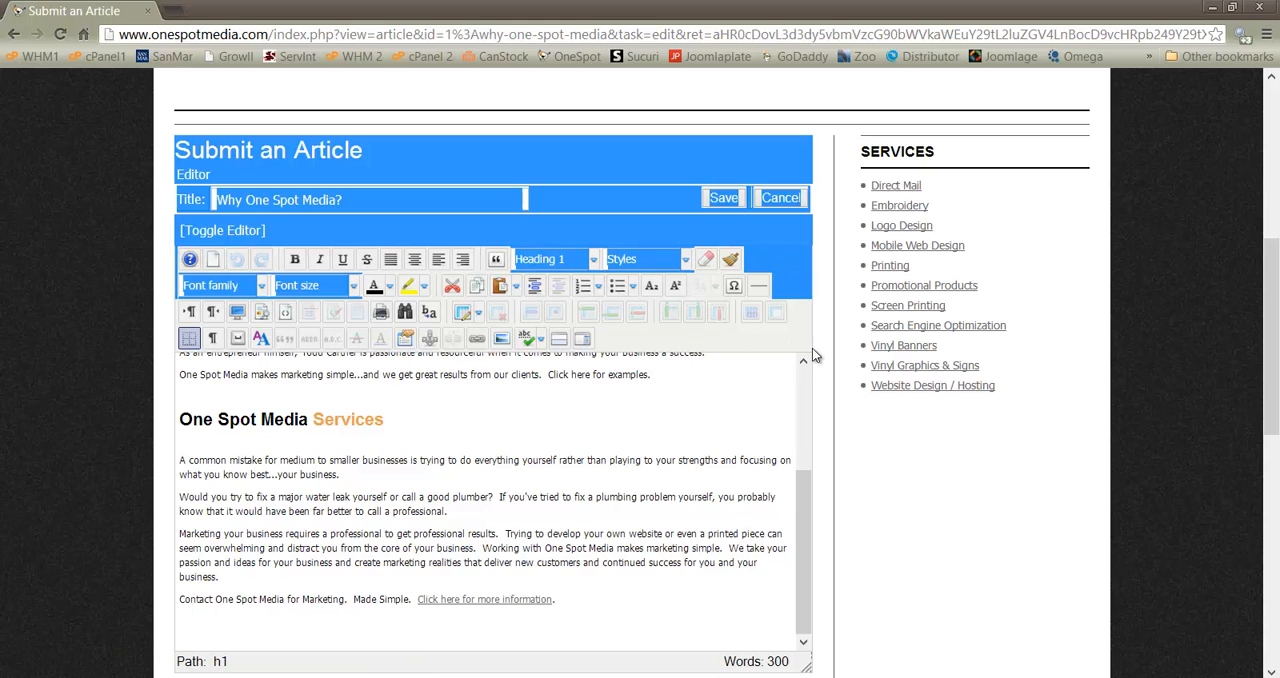
left_click(812, 348)
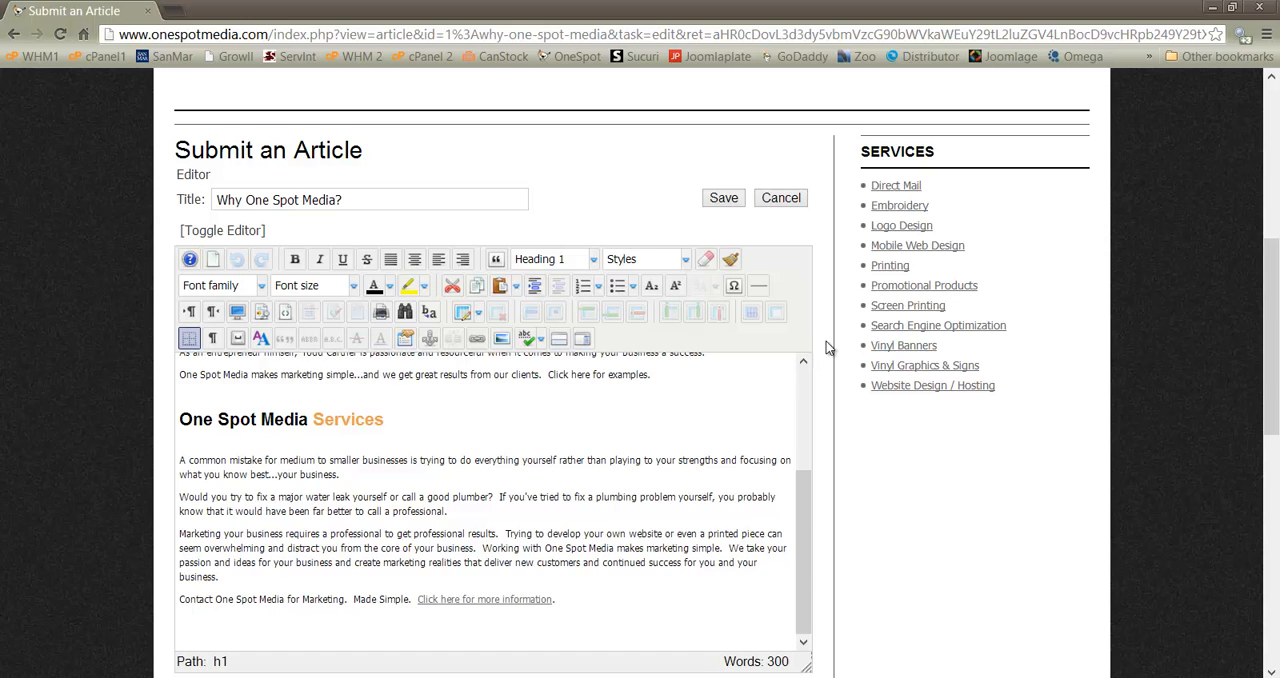
Place the text cursor in the first paragraph after "the team at" and start inserting an image there
scroll(410, 497, "up", 3)
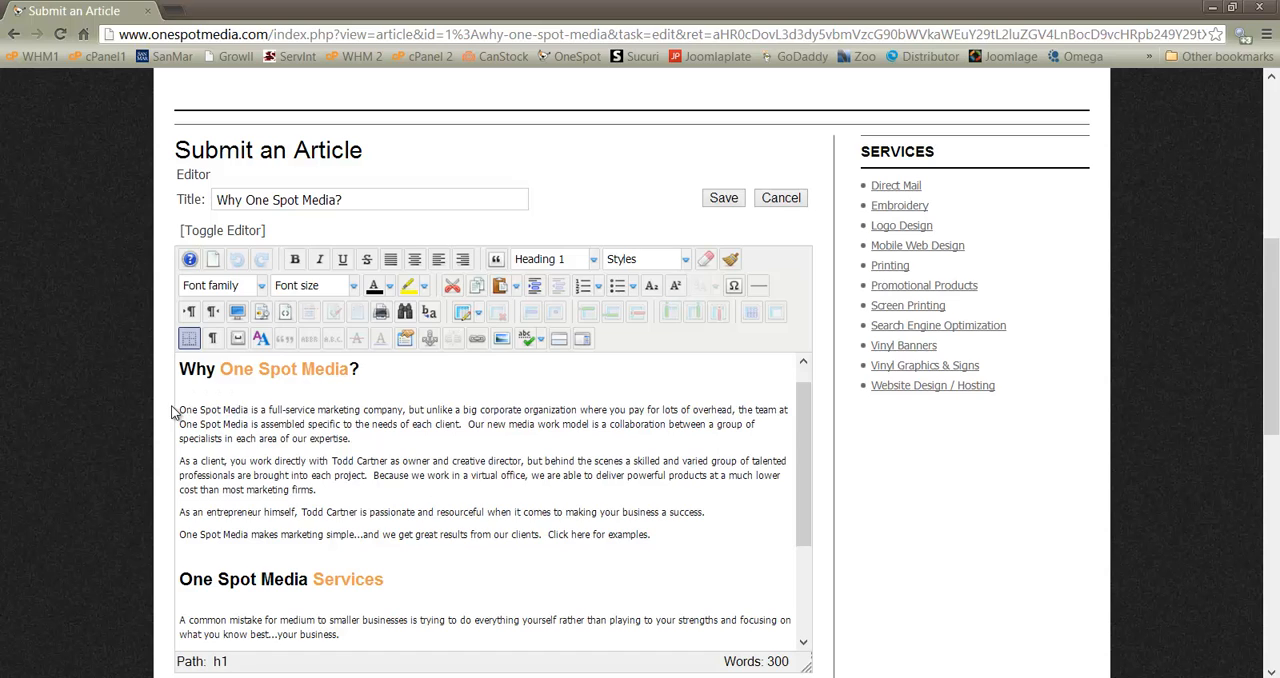
left_click(792, 412)
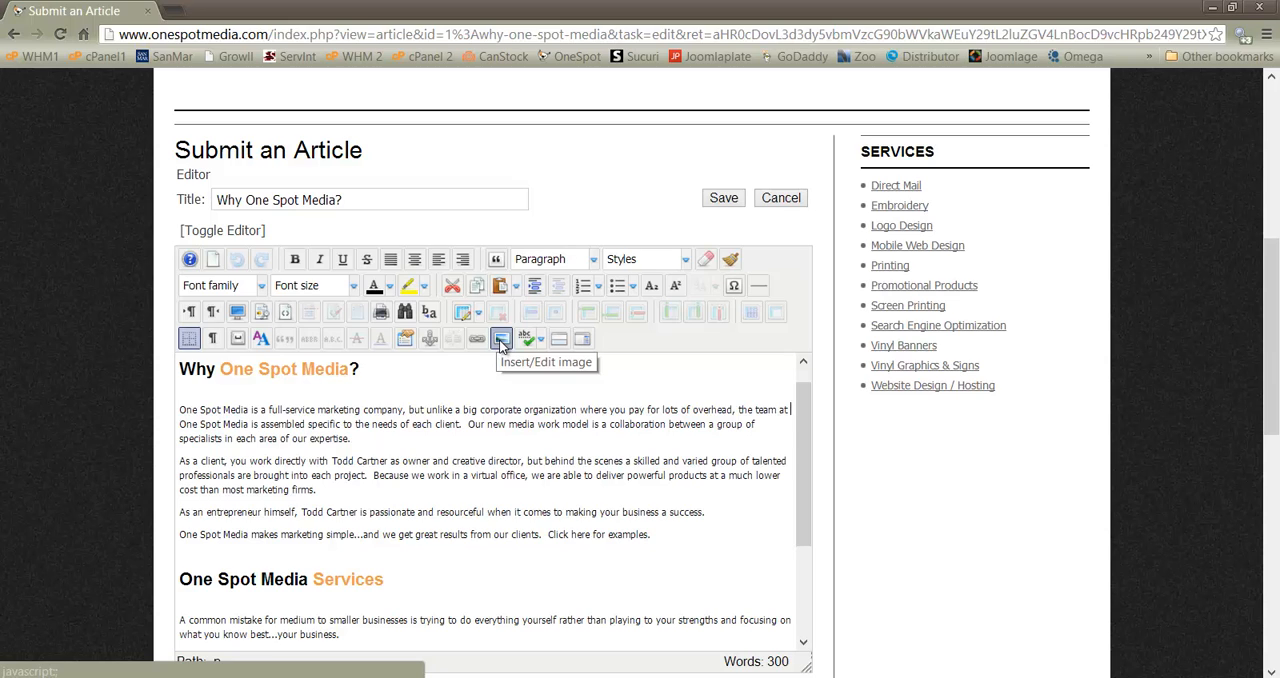
left_click(788, 409)
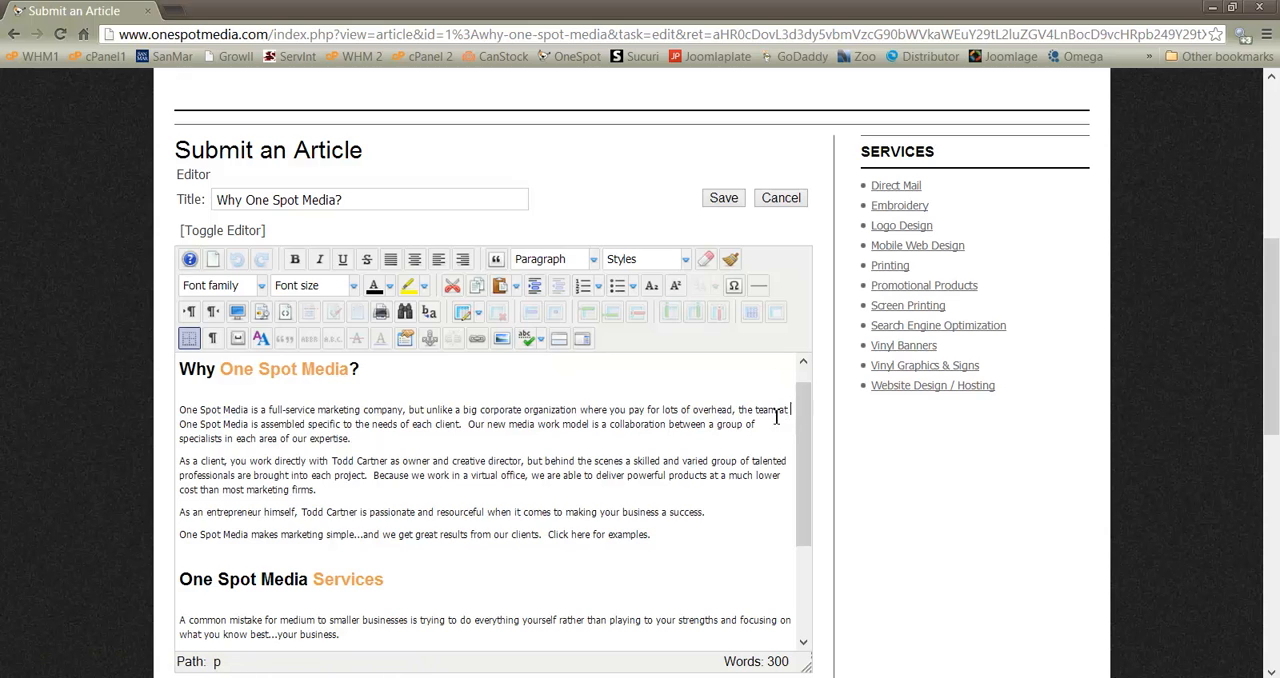
left_click(502, 340)
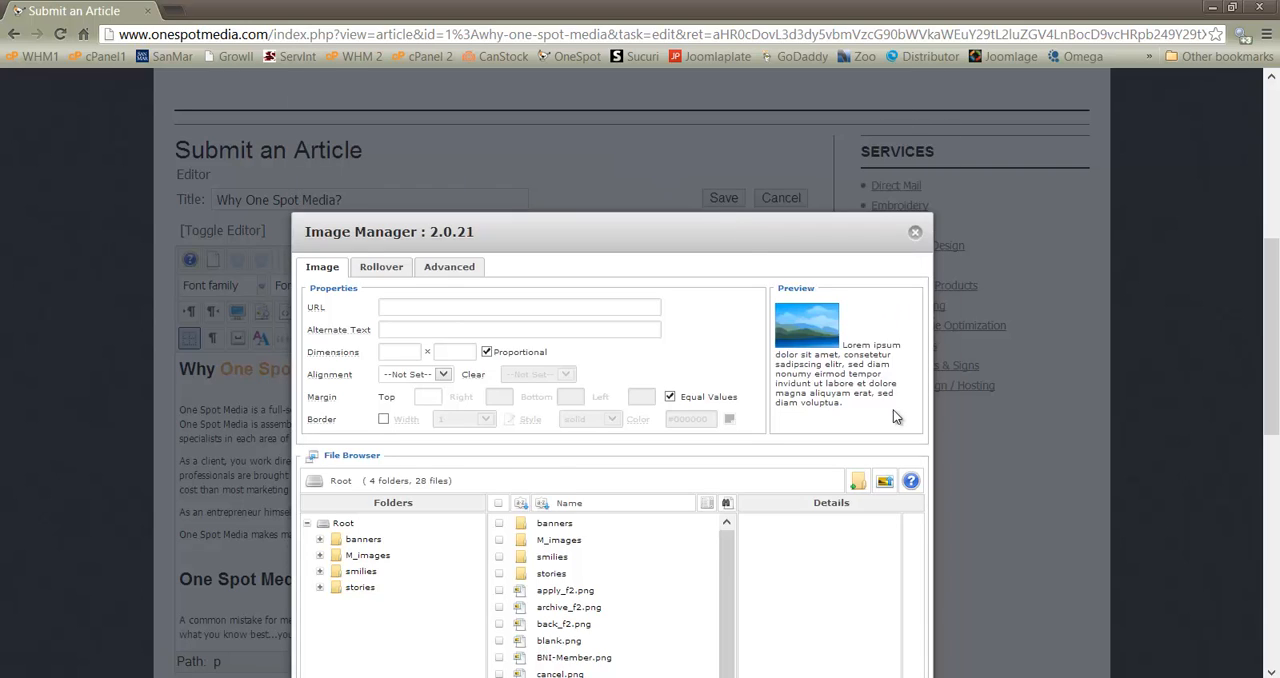
Upload the marketing image from the images folder on the desktop to the Root folder of the Image Manager
scroll(1030, 439, "down", 2)
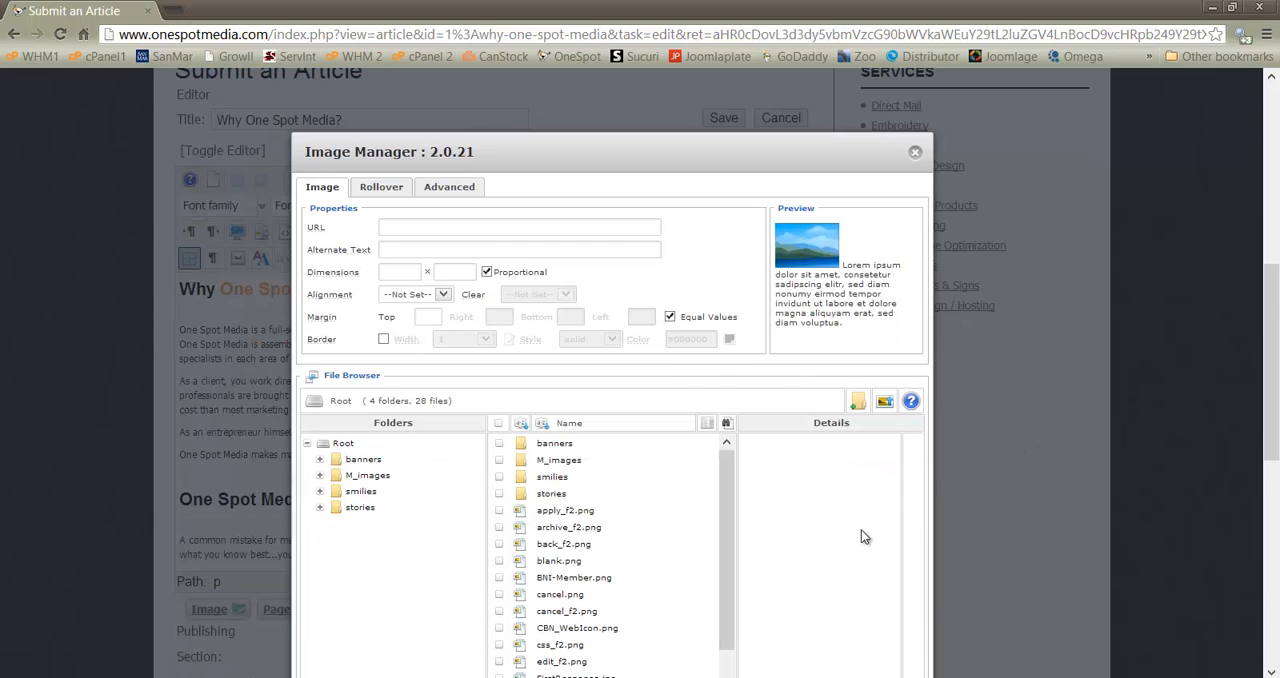
scroll(861, 530, "down", 2)
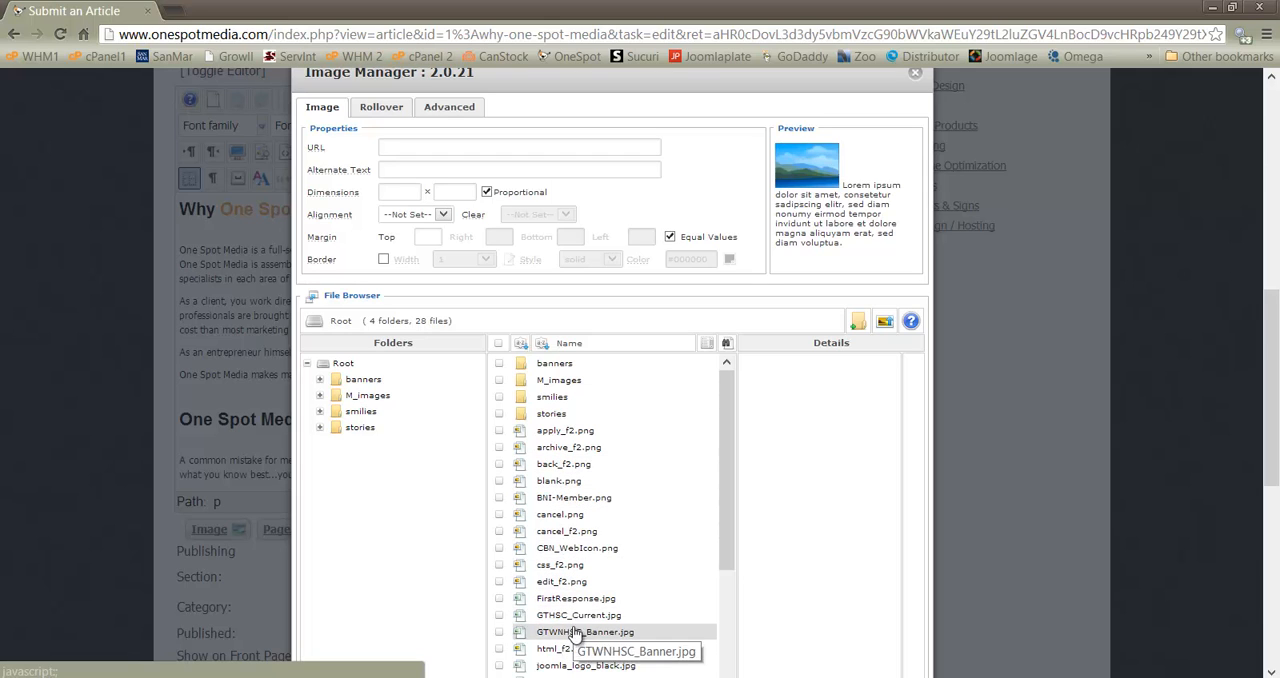
left_click(885, 322)
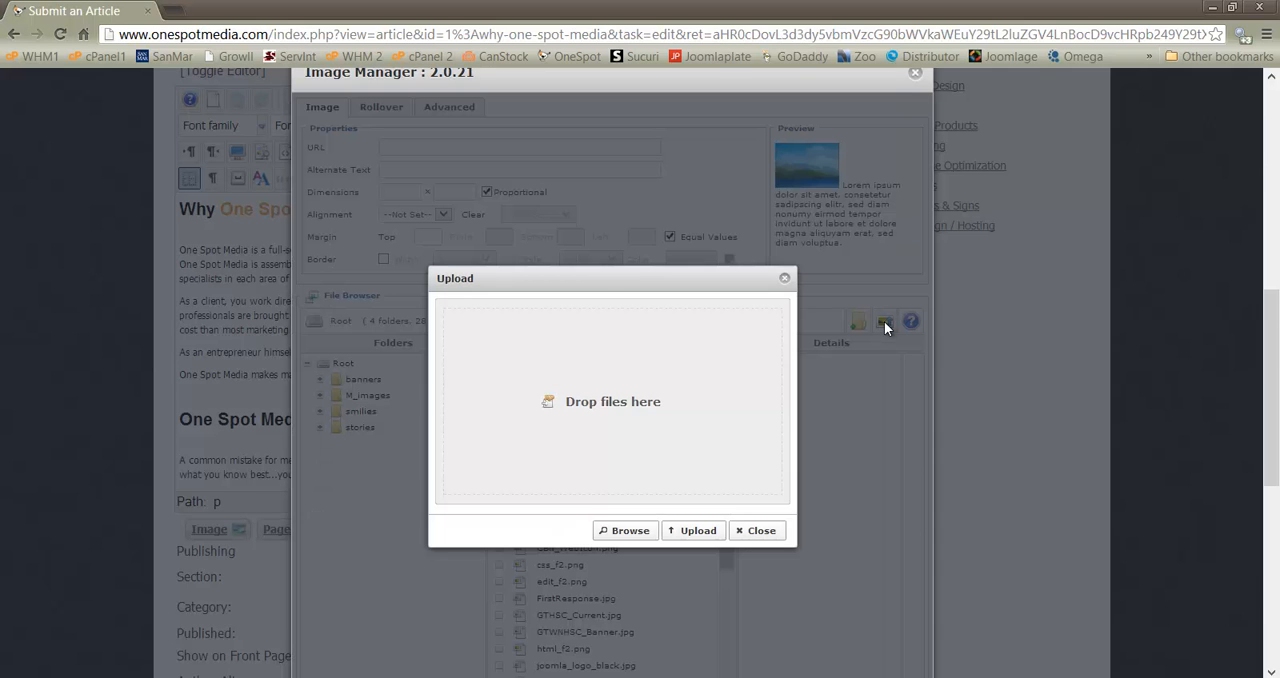
left_click(628, 531)
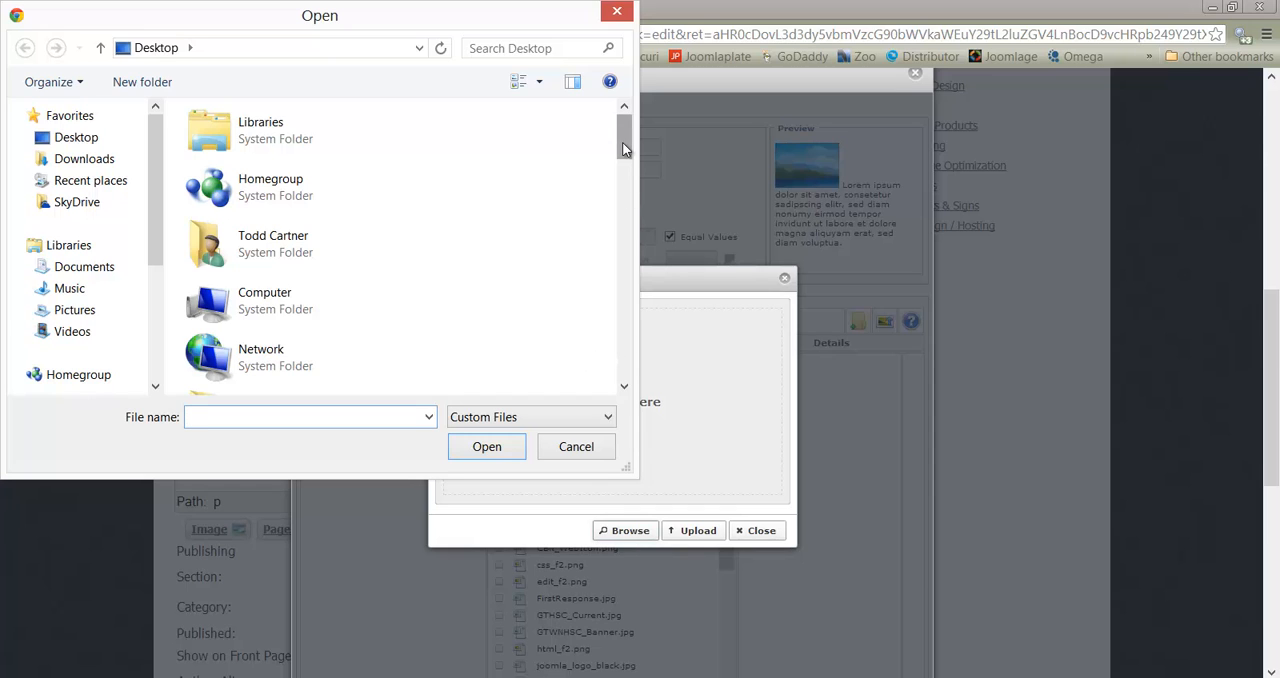
left_click_drag(622, 142, 630, 185)
scroll(330, 286, "down", 10)
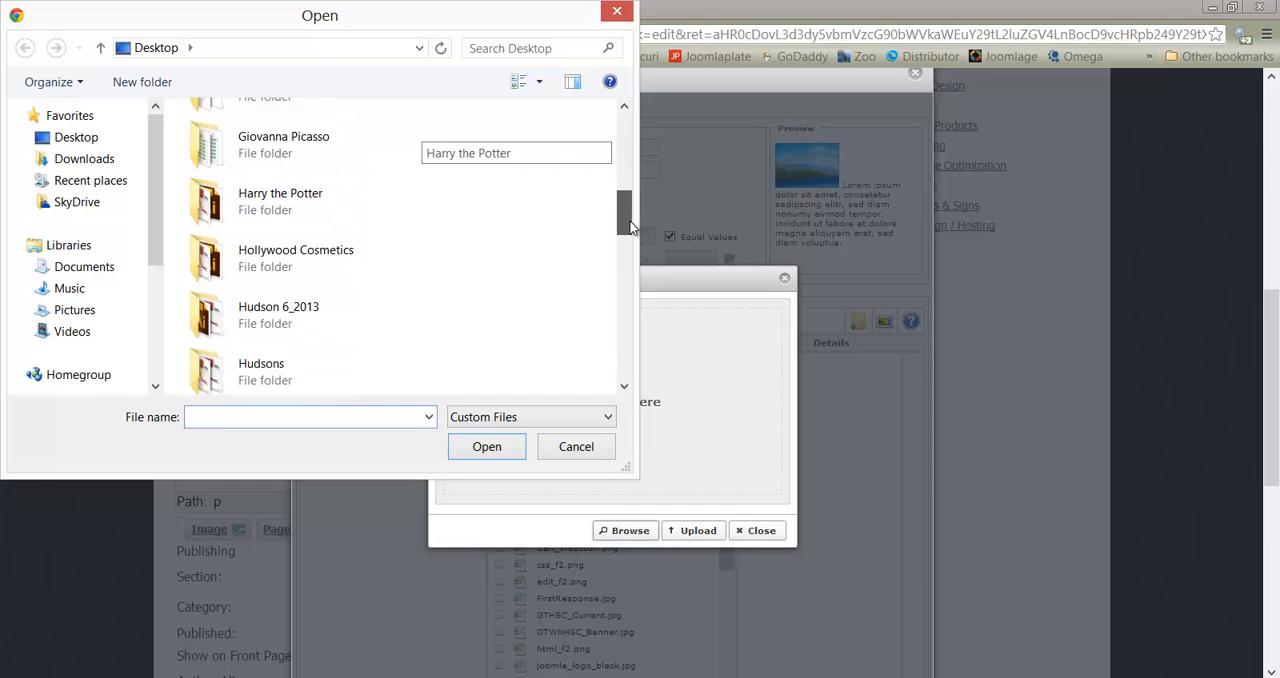
double_click(246, 264)
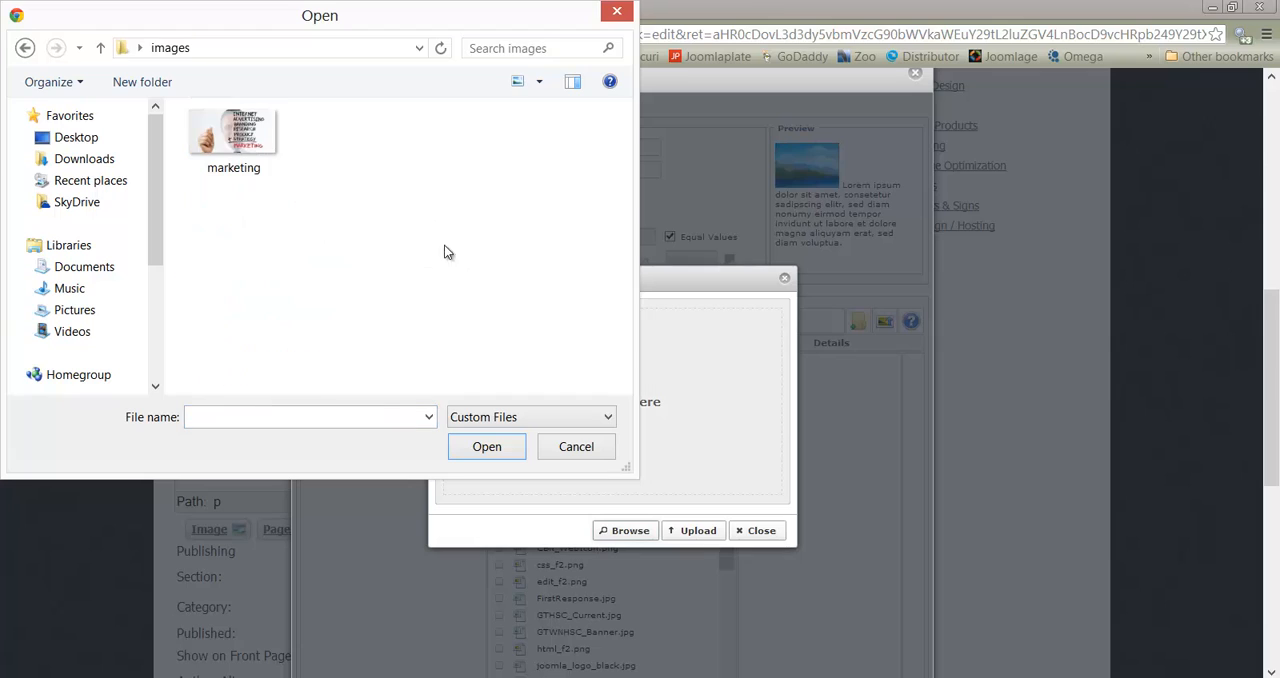
left_click(244, 138)
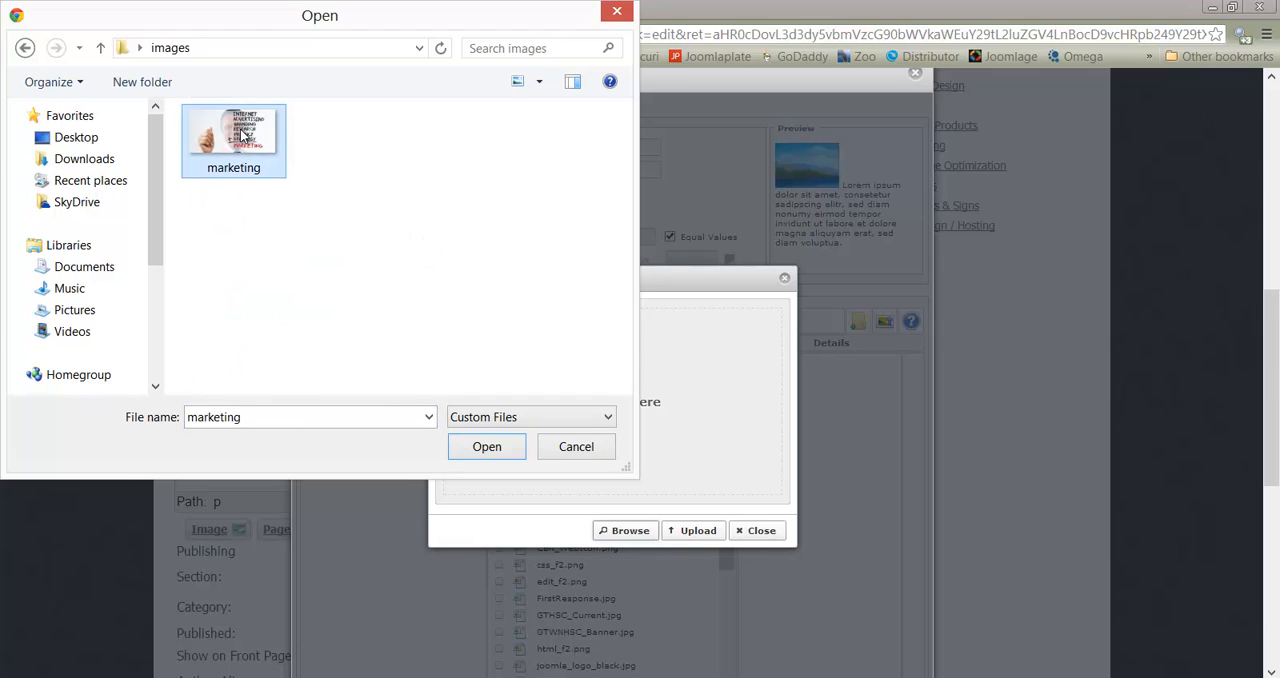
left_click(487, 447)
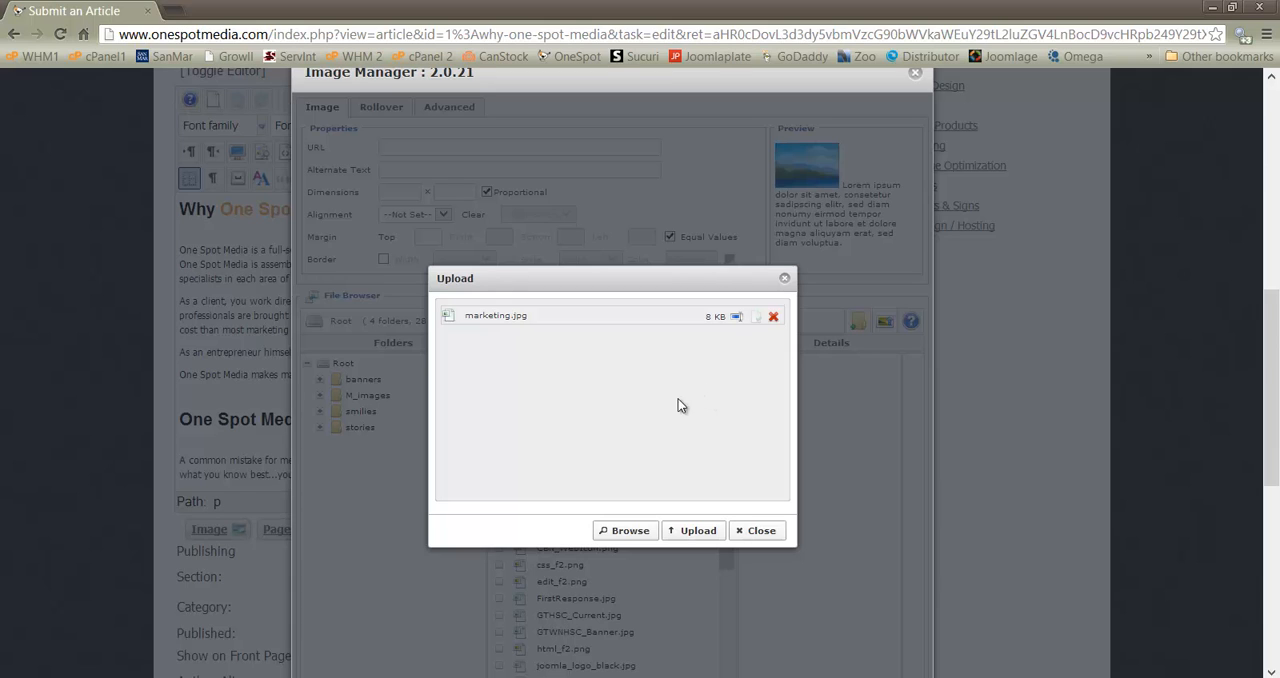
left_click(698, 531)
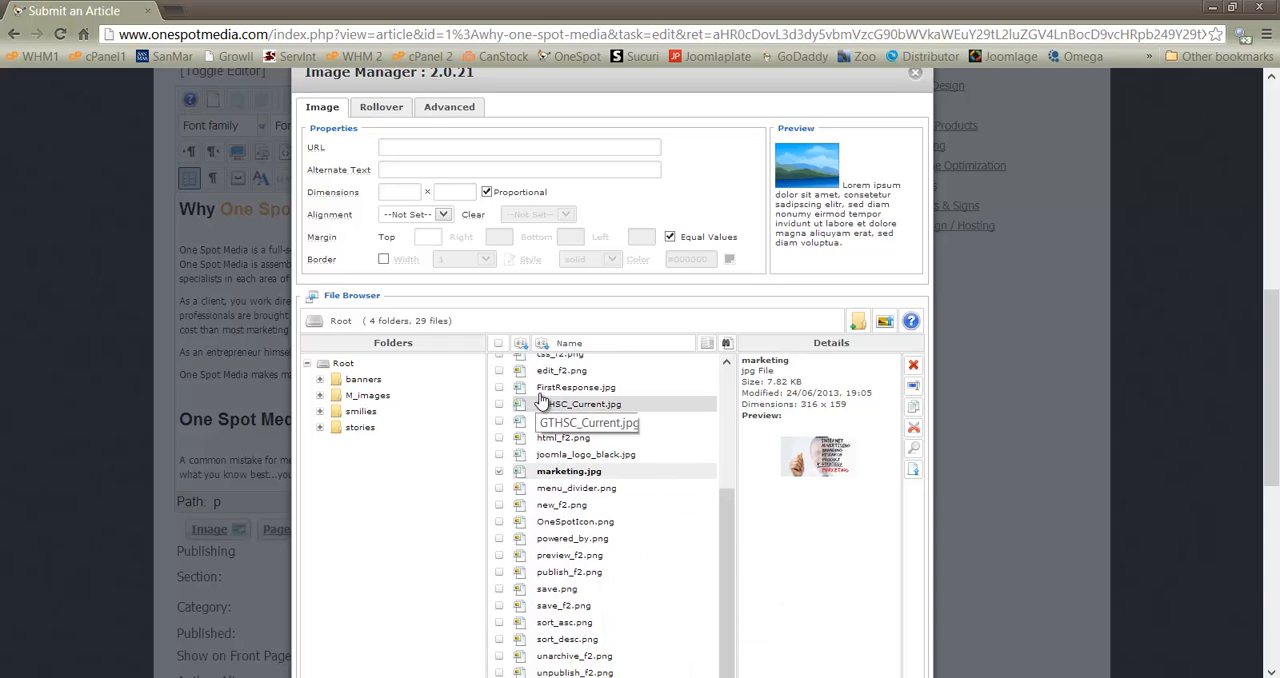
Choose marketing.jpg as the image to insert and set its width to 300 with proportions kept
left_click(572, 480)
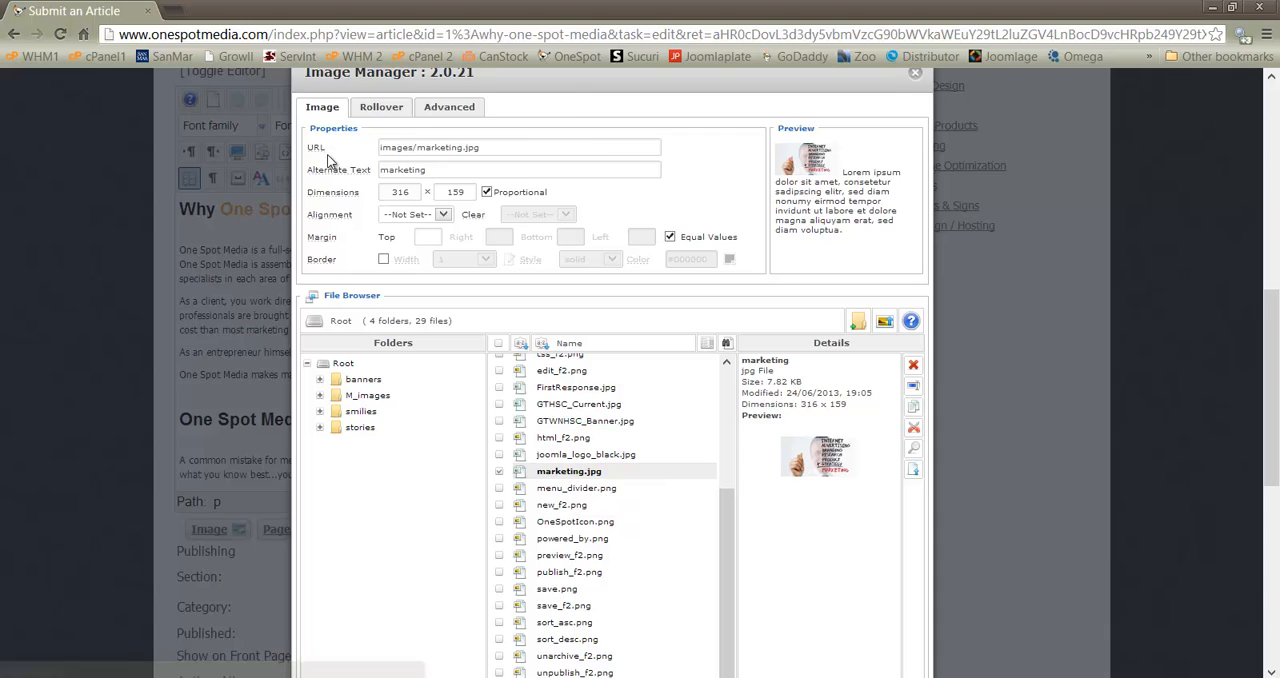
mouse_move(328, 158)
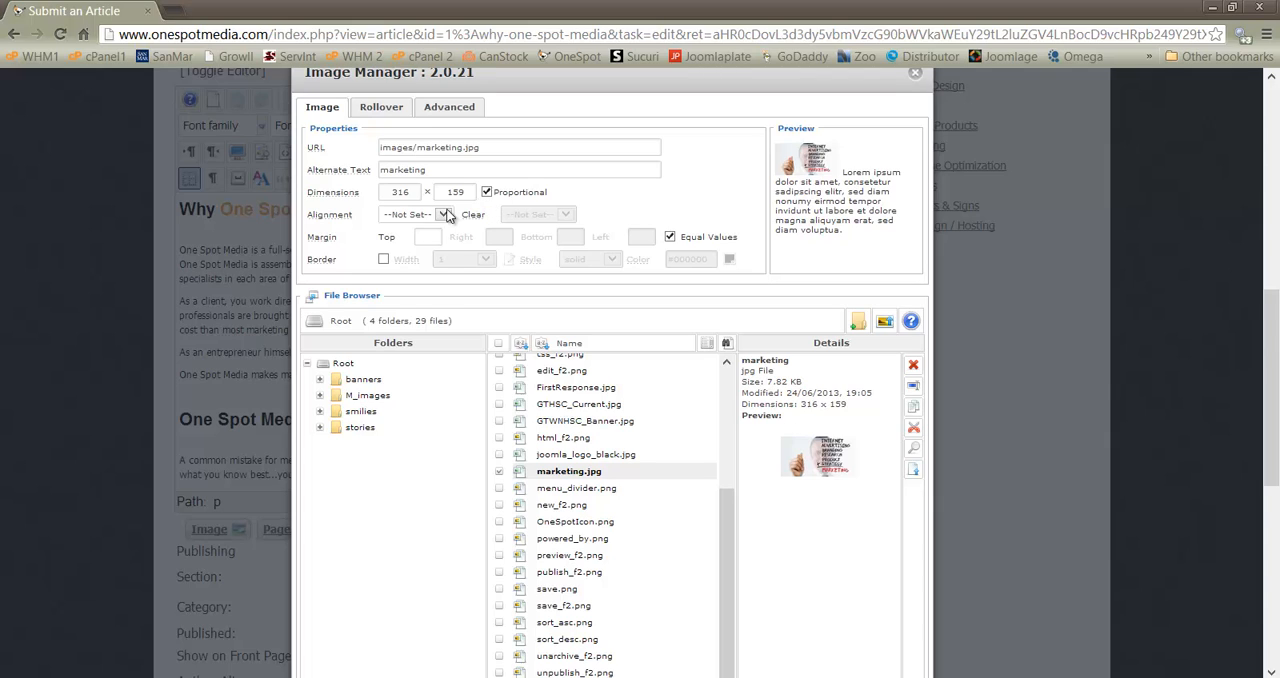
left_click_drag(412, 192, 390, 193)
type("300")
left_click(695, 188)
Align the image Right and give it a left margin of 25, with equal margin values turned off
left_click(442, 215)
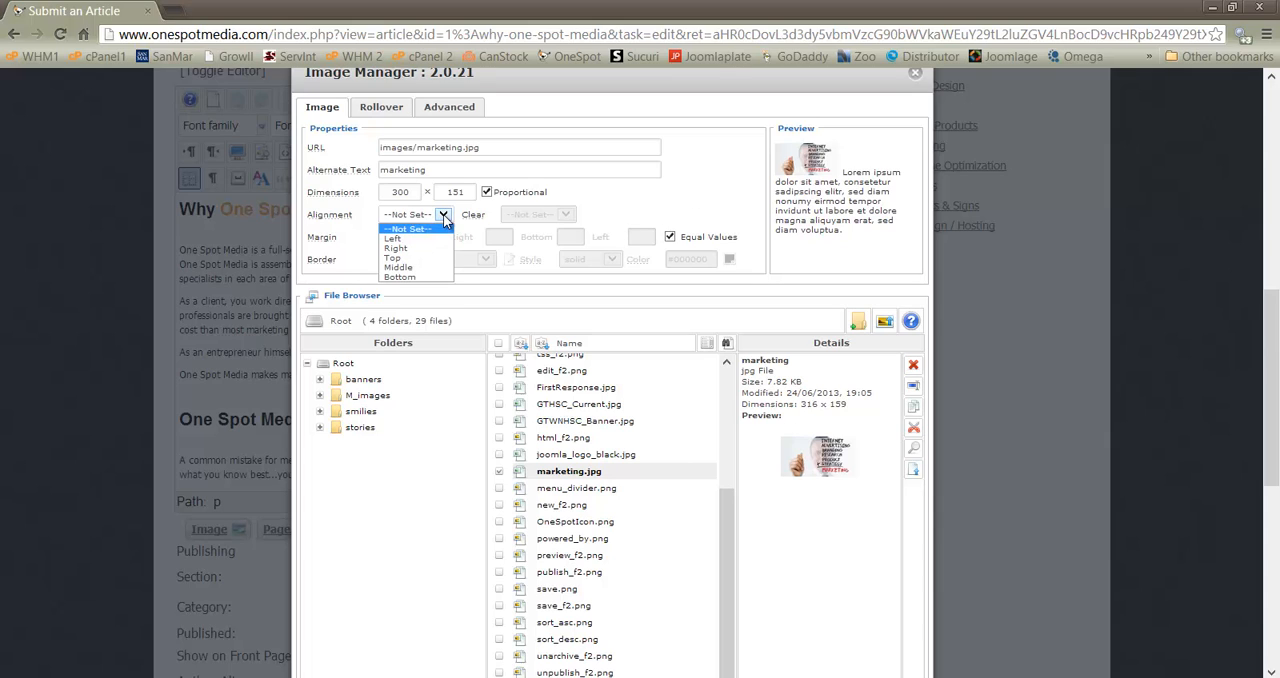
left_click(394, 248)
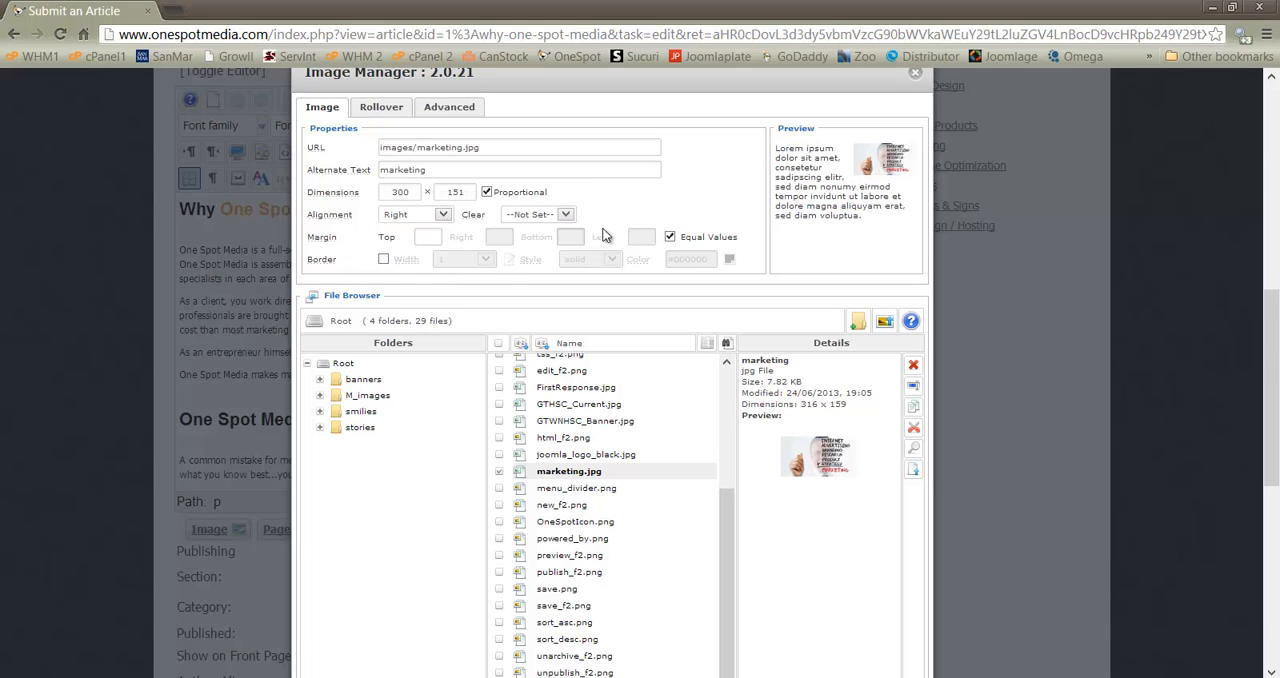
left_click(670, 237)
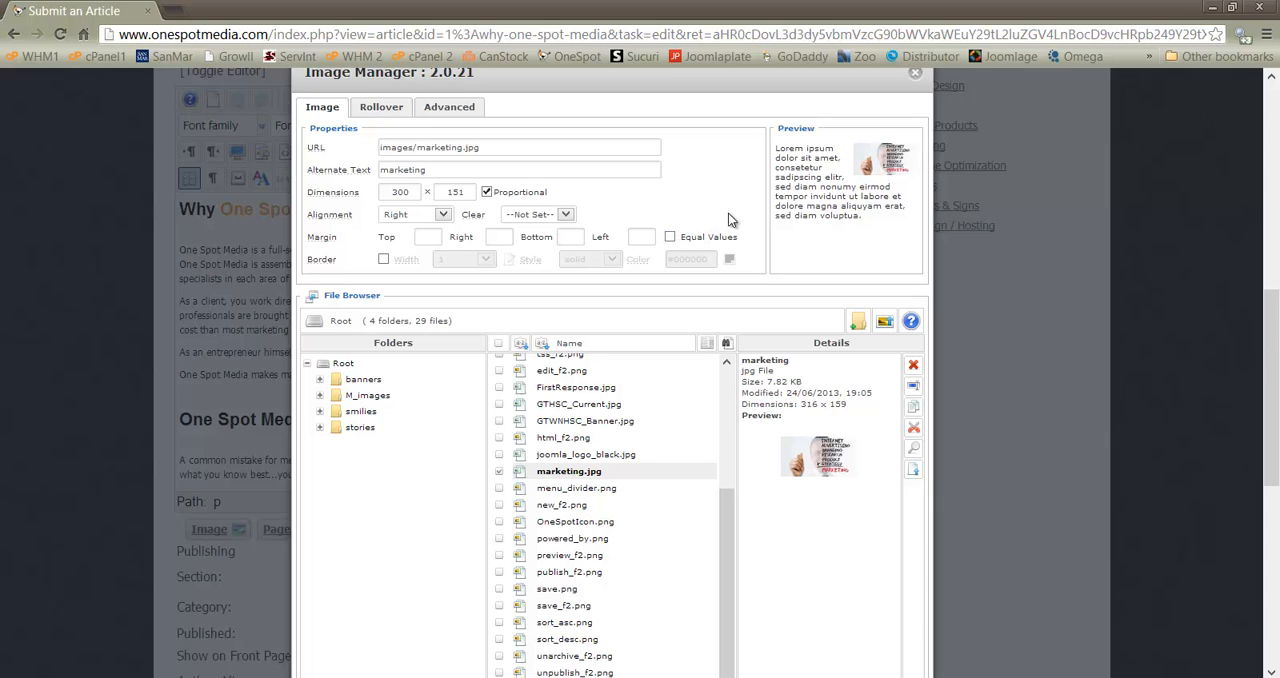
left_click(641, 236)
type("25")
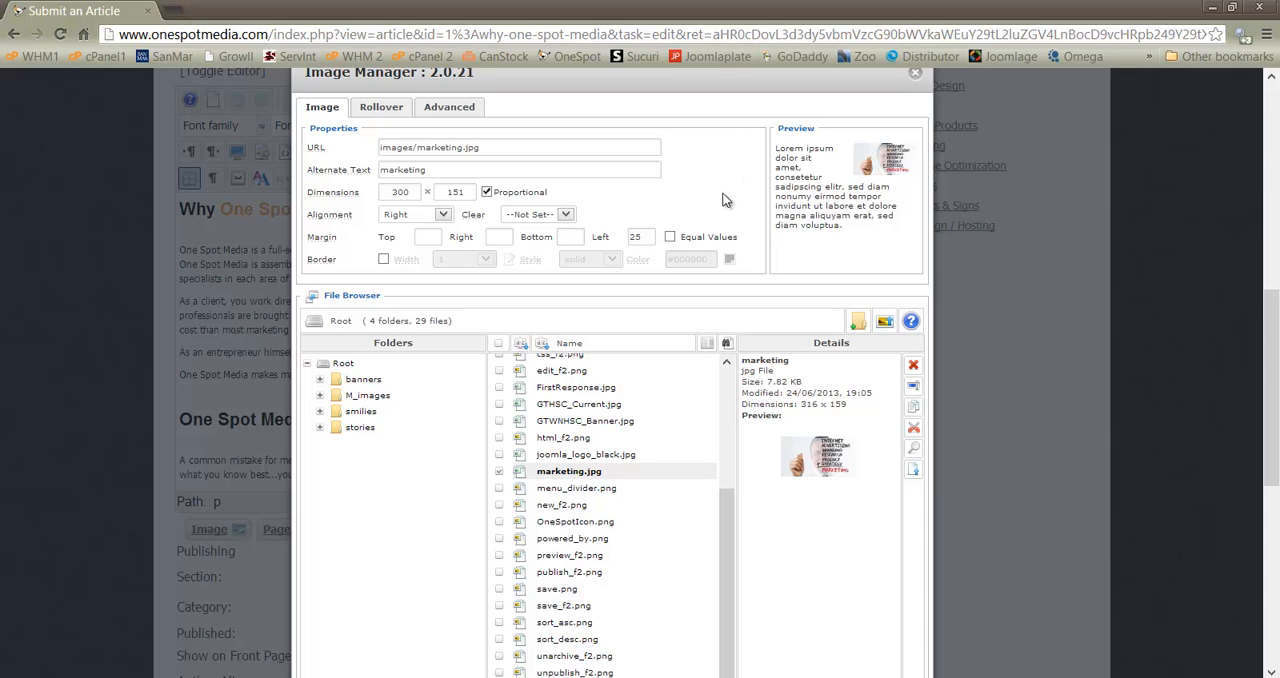
Turn on the border for marketing.jpg, keeping its width at 1 and its style solid
left_click(383, 259)
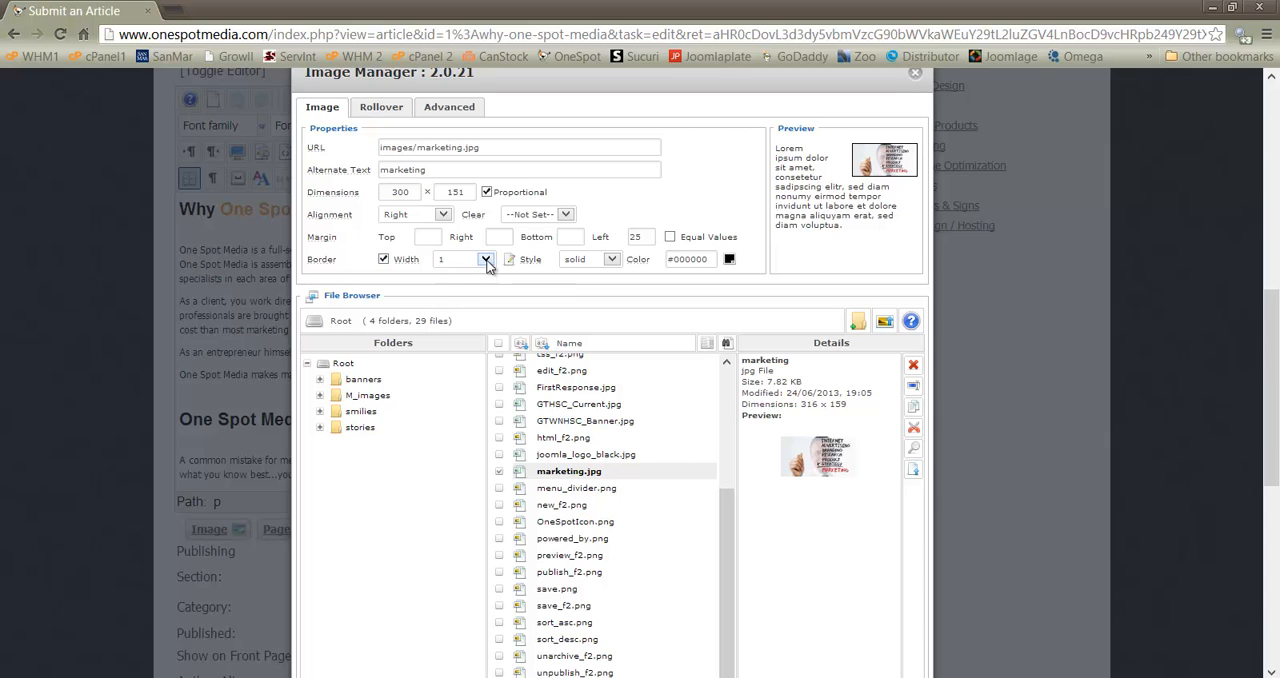
left_click(486, 261)
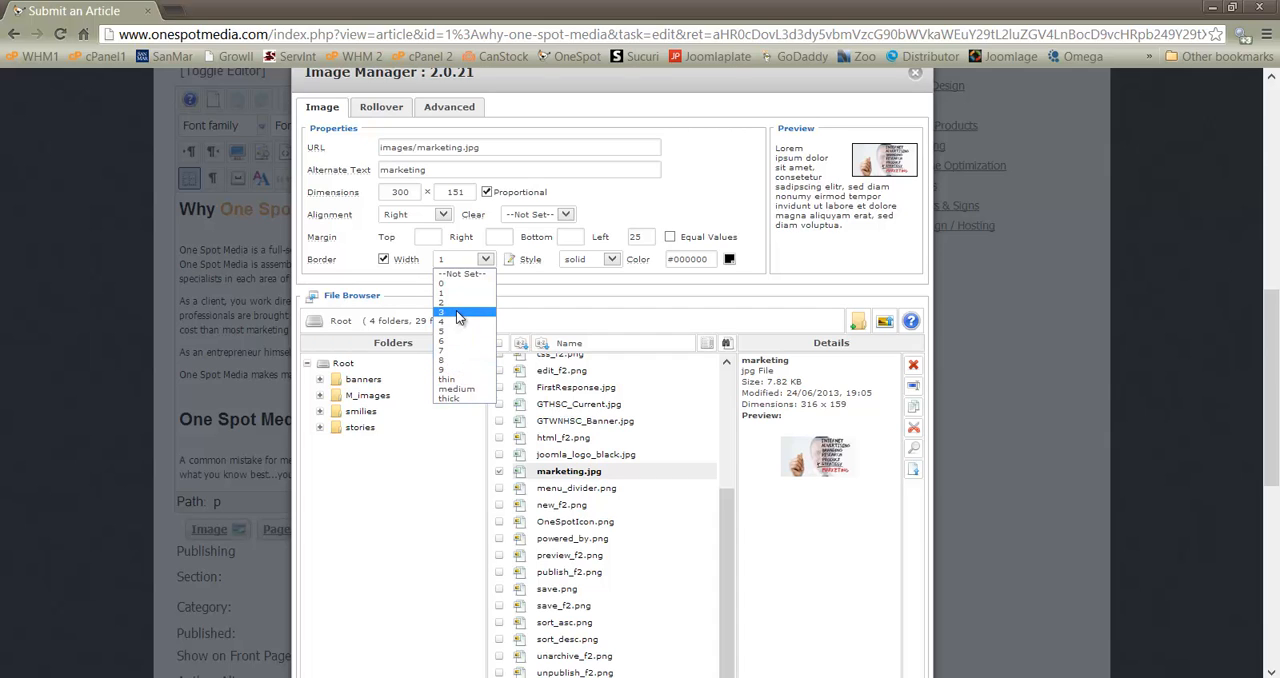
left_click(700, 201)
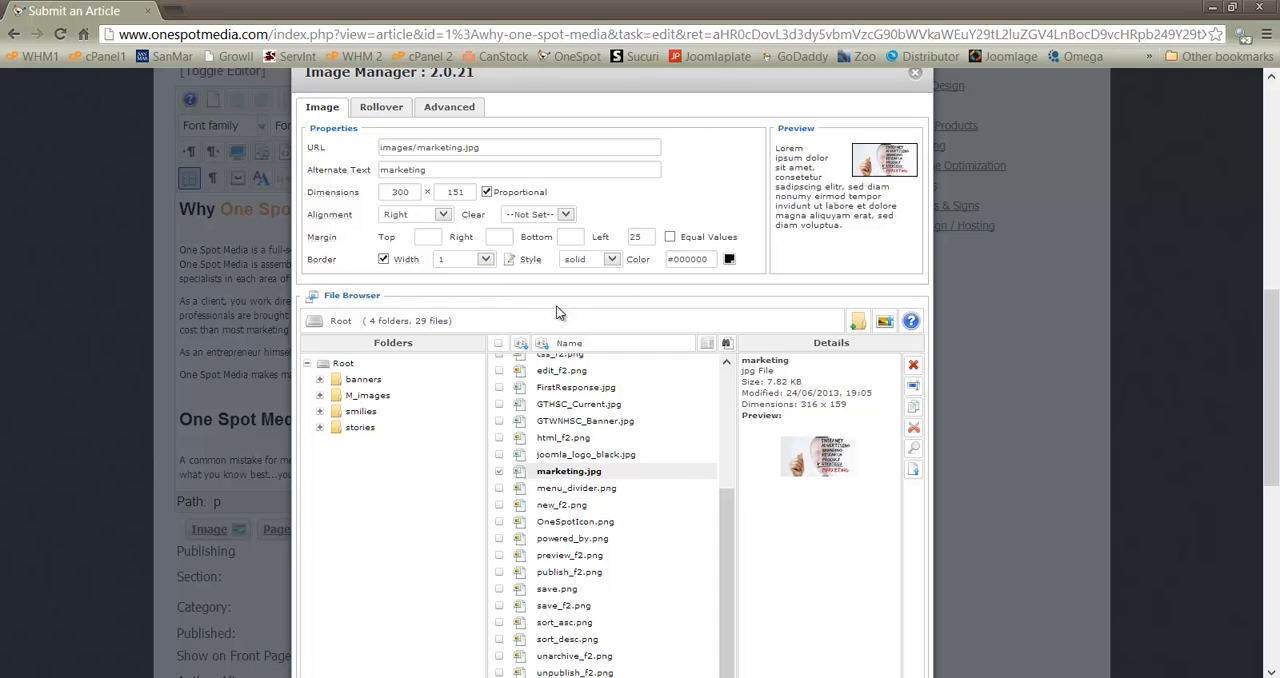
left_click(612, 259)
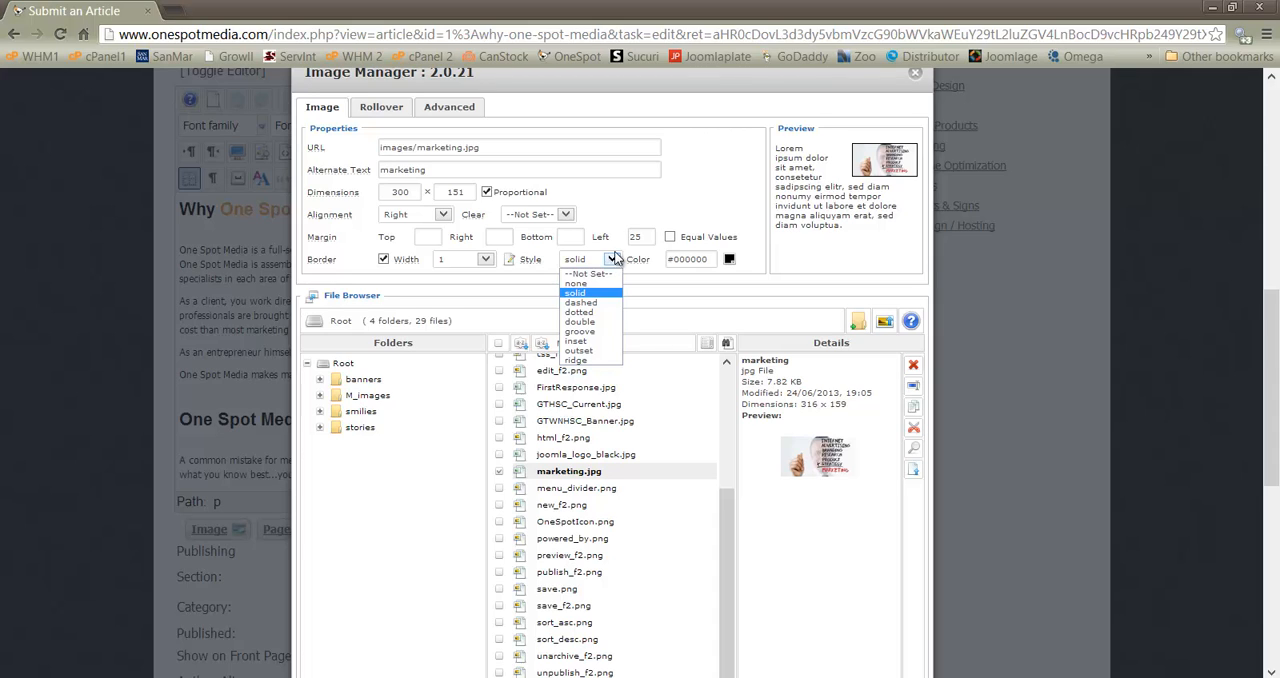
left_click(673, 200)
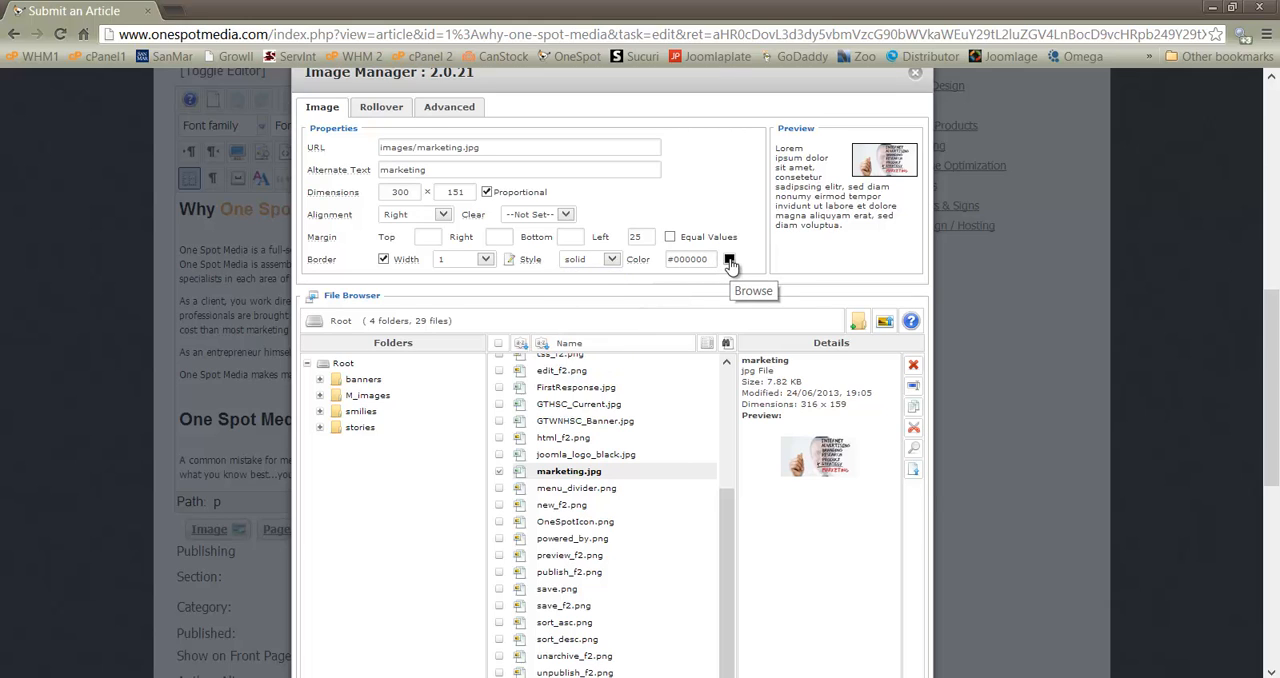
left_click(730, 262)
scroll(961, 513, "down", 3)
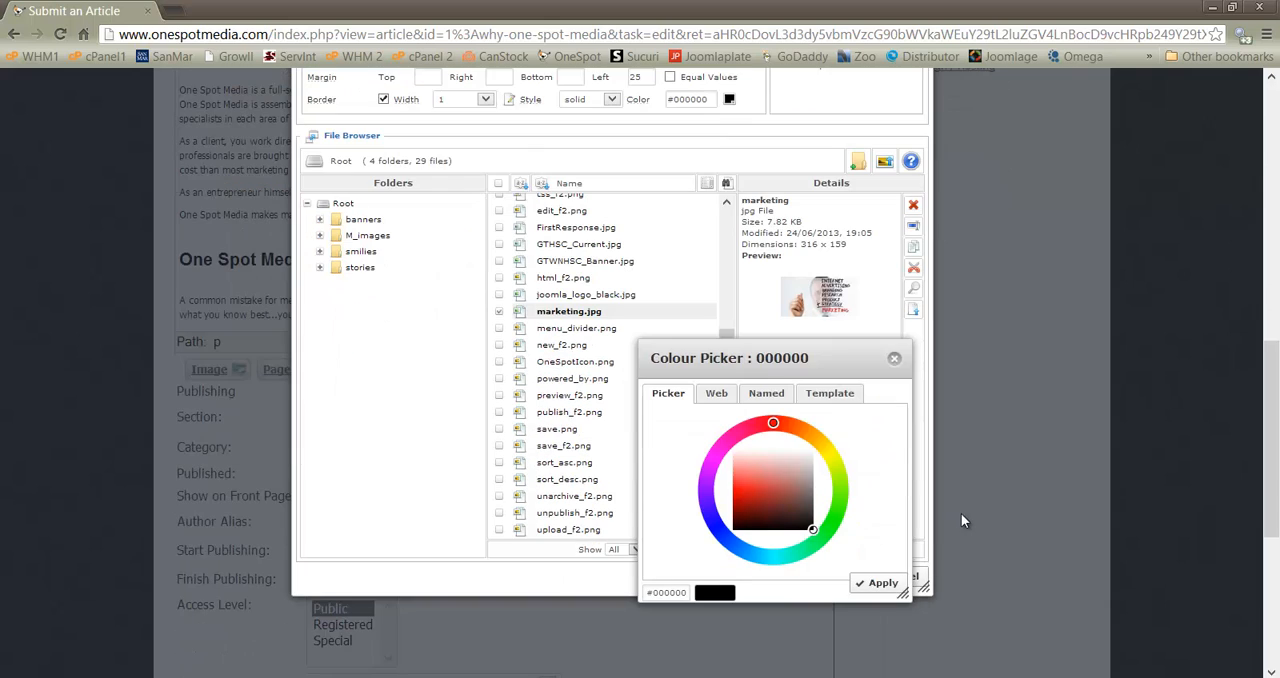
left_click(716, 394)
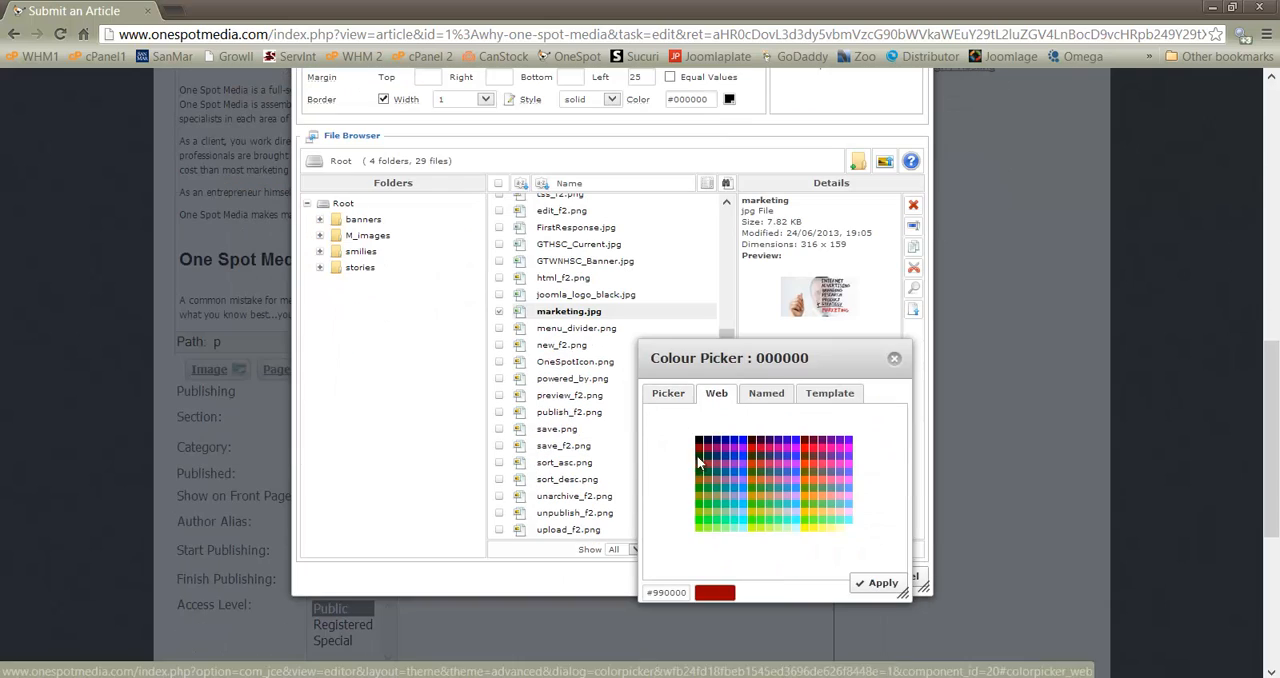
left_click(894, 360)
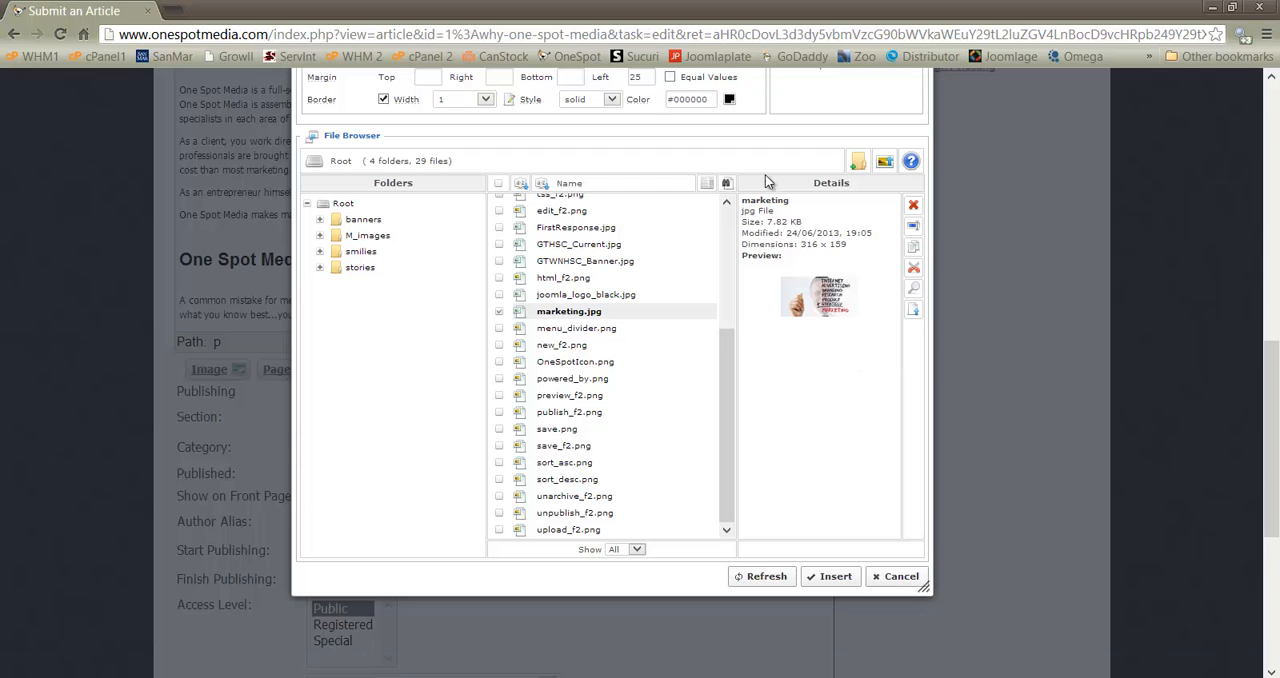
Insert the formatted marketing.jpg into the article's first paragraph
scroll(846, 113, "up", 1)
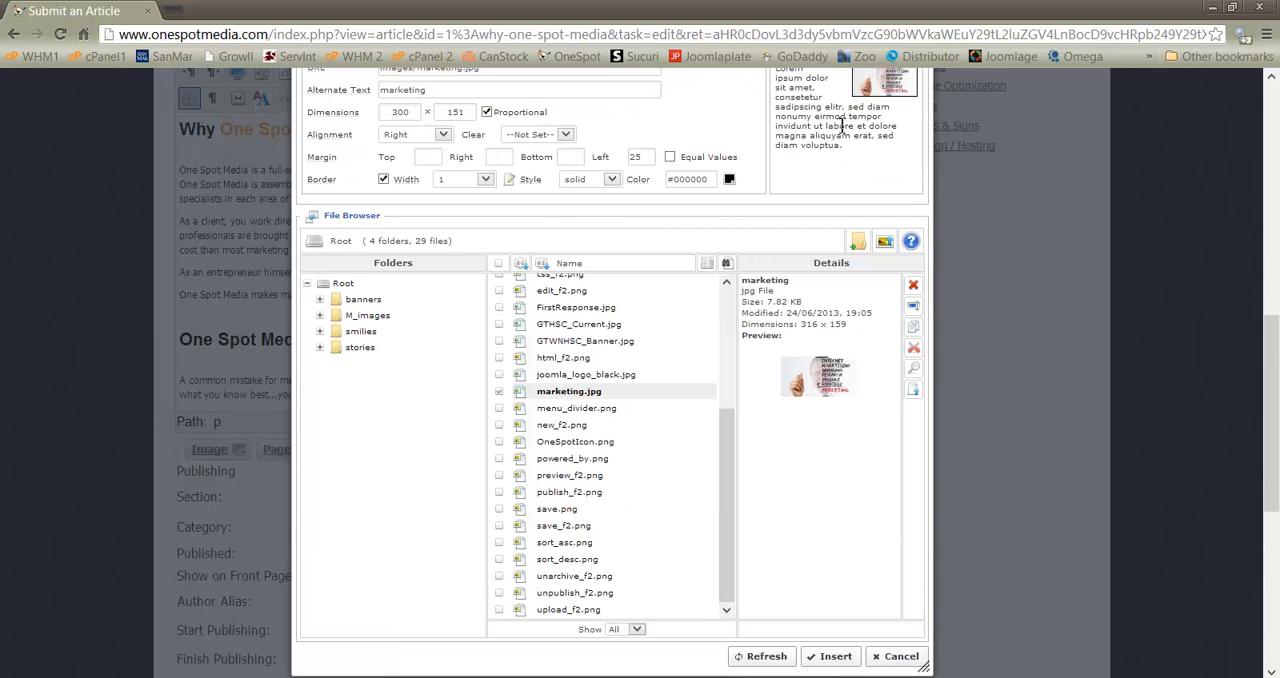
left_click(831, 656)
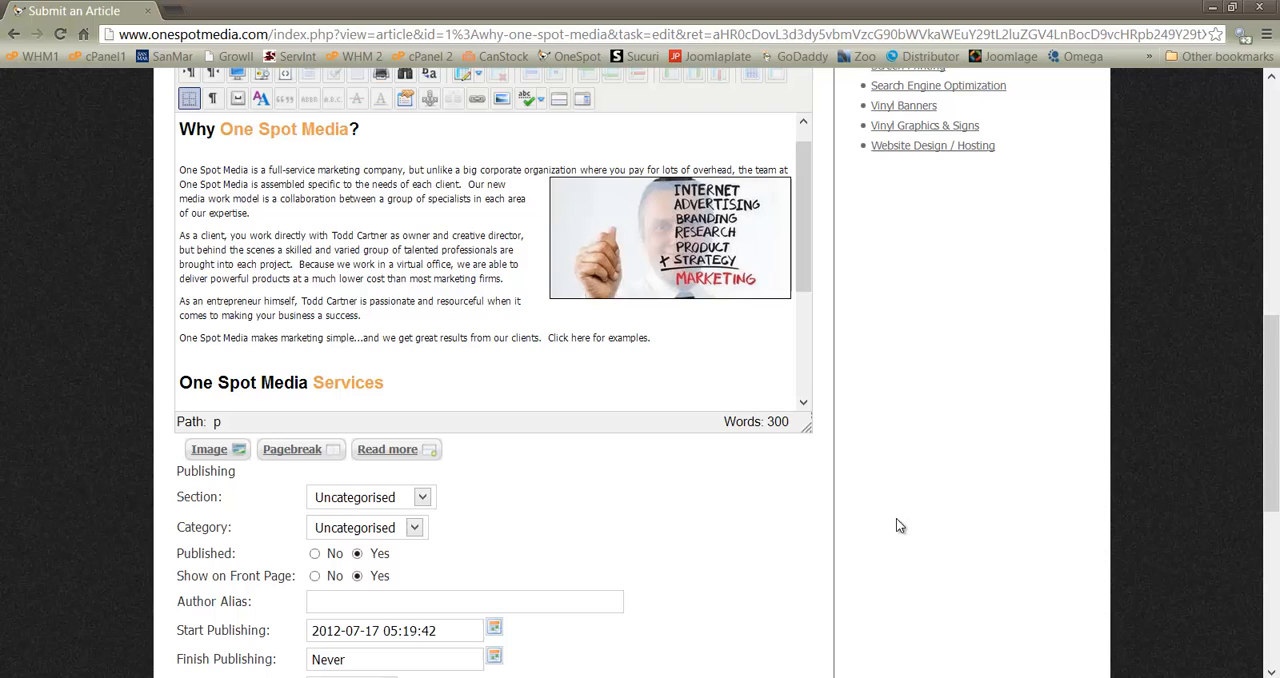
Copy the inserted marketing image and paste it at the end of the "Why One Spot Media?" heading in the article body
left_click(622, 208)
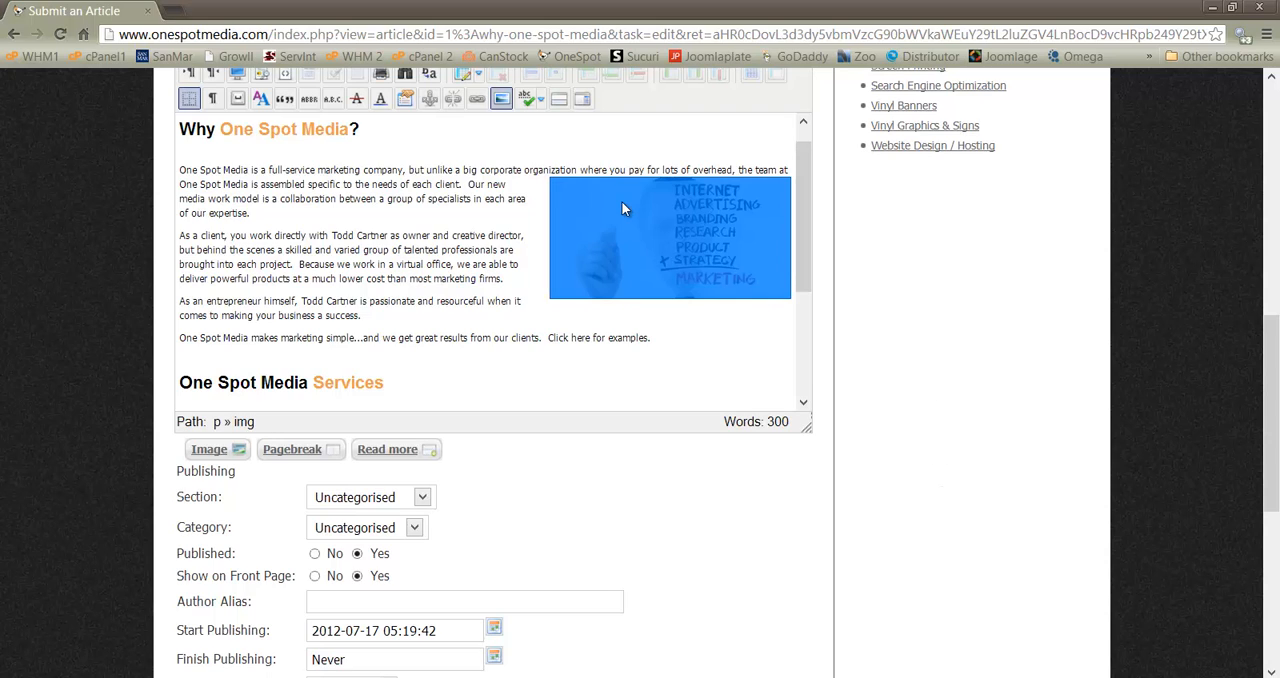
left_click_drag(598, 188, 601, 171)
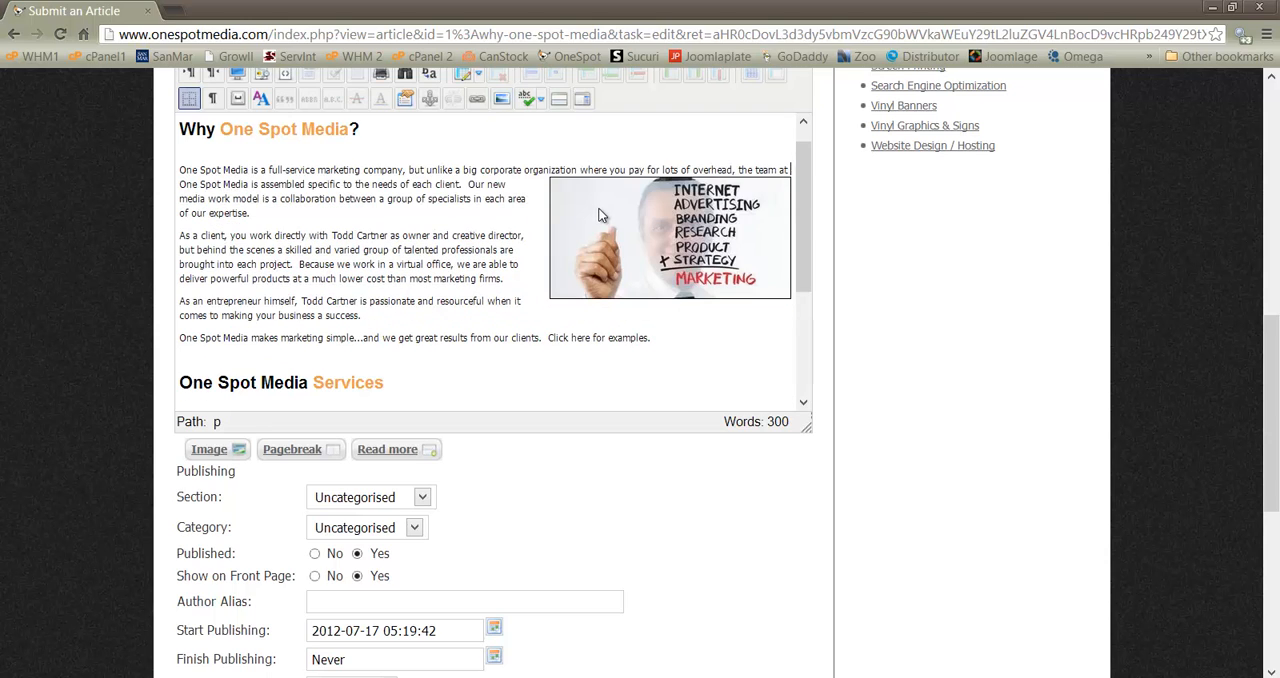
left_click(598, 211)
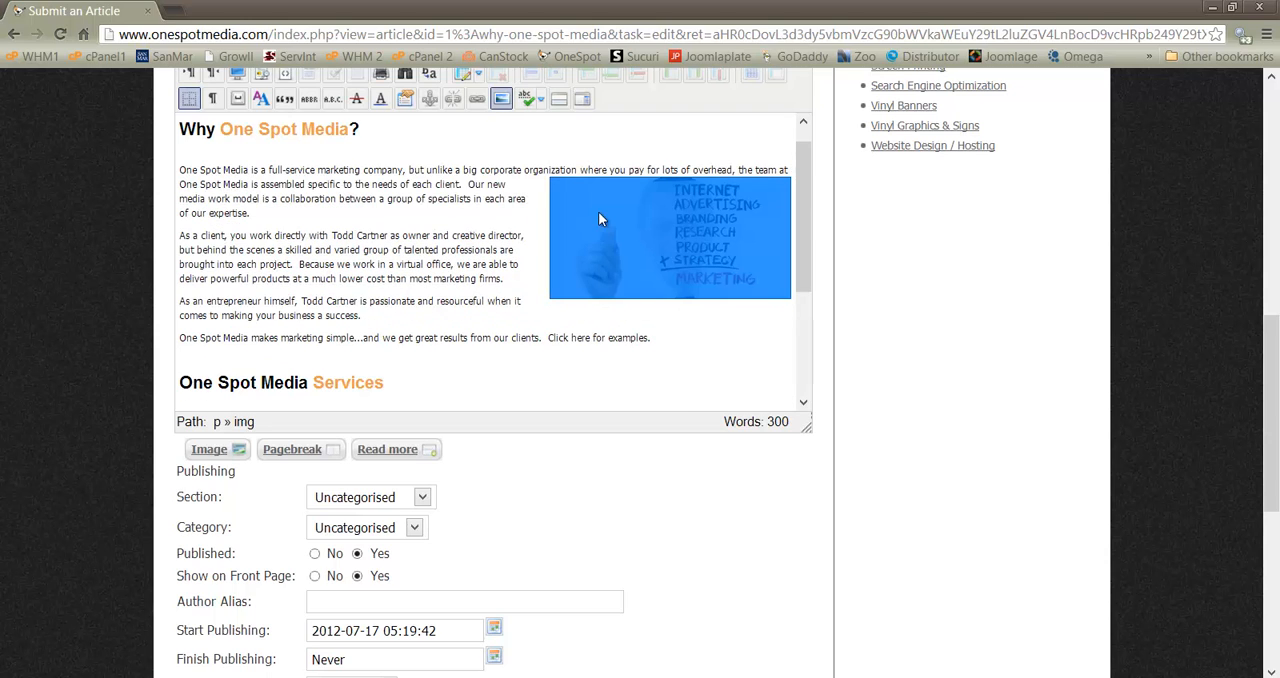
left_click(622, 153)
key("ctrl+v")
Delete the original marketing image from the first paragraph and save the article
left_click(470, 273)
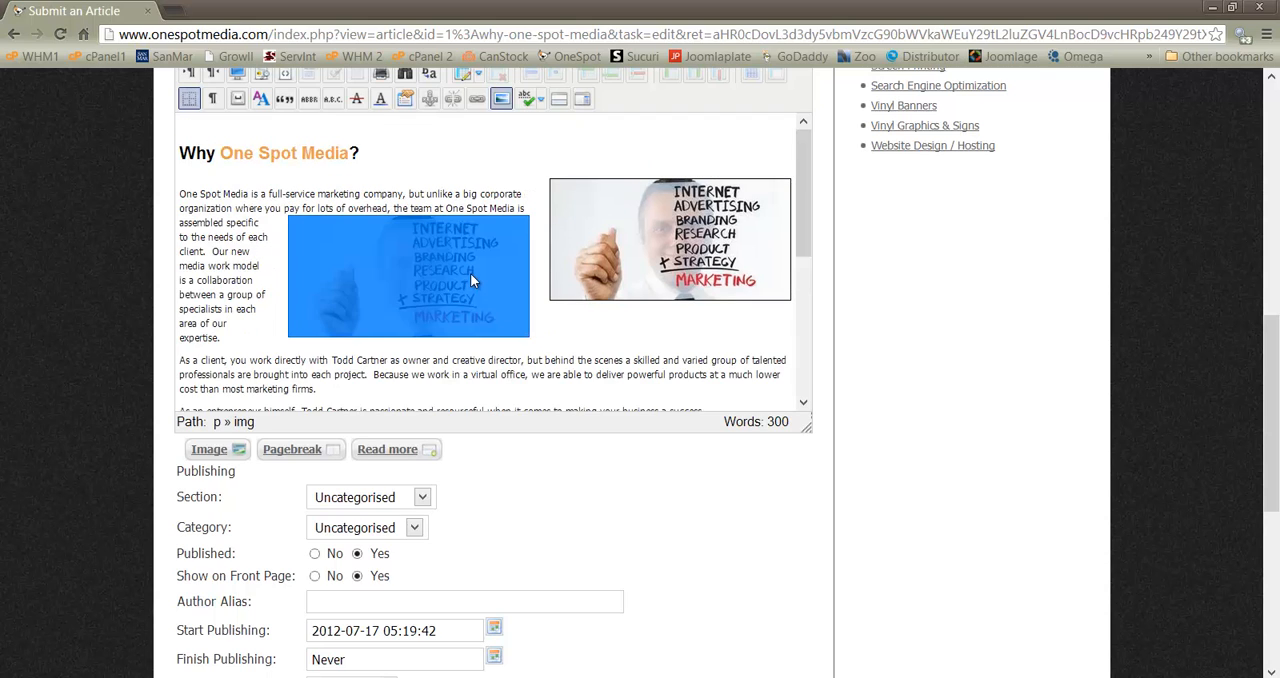
key("Delete")
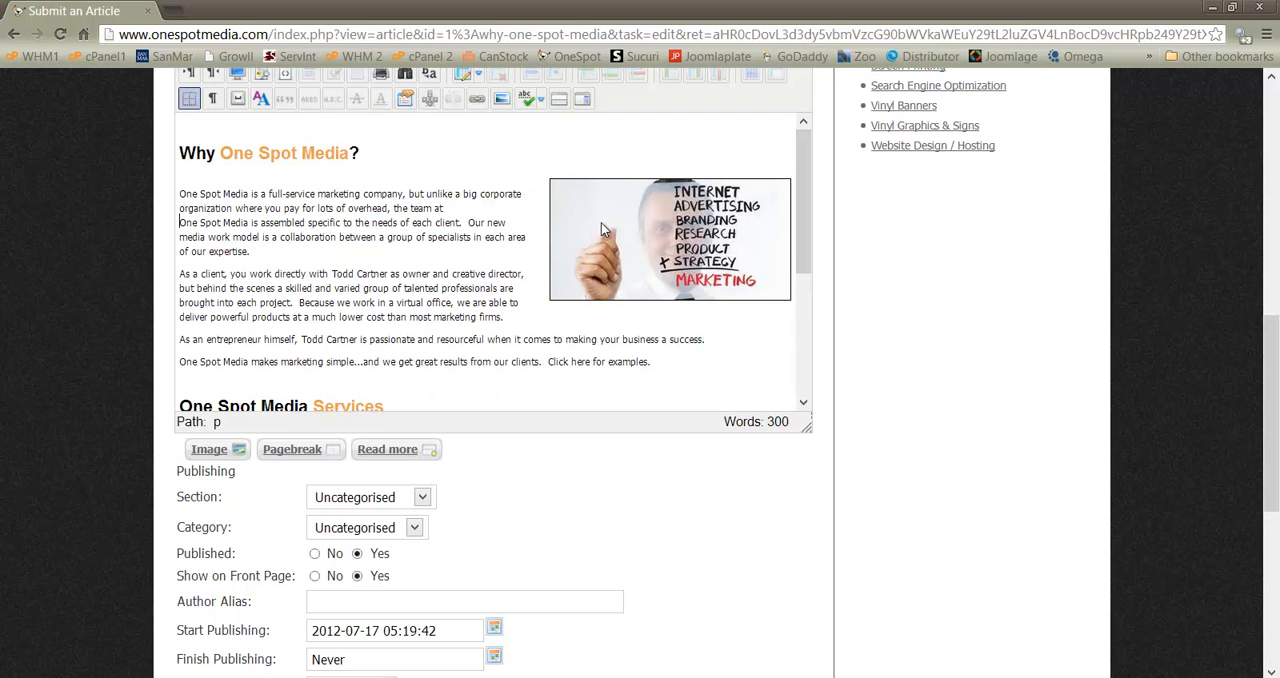
double_click(601, 223)
left_click(573, 160)
scroll(972, 394, "up", 4)
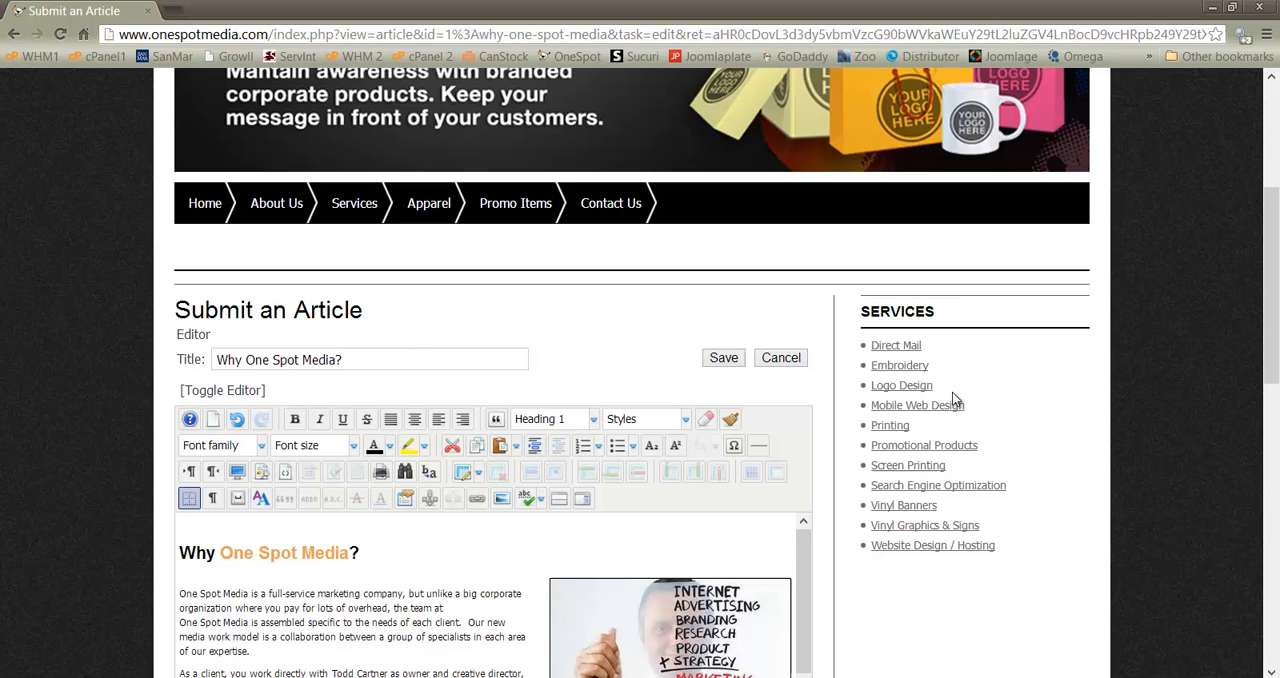
left_click(724, 359)
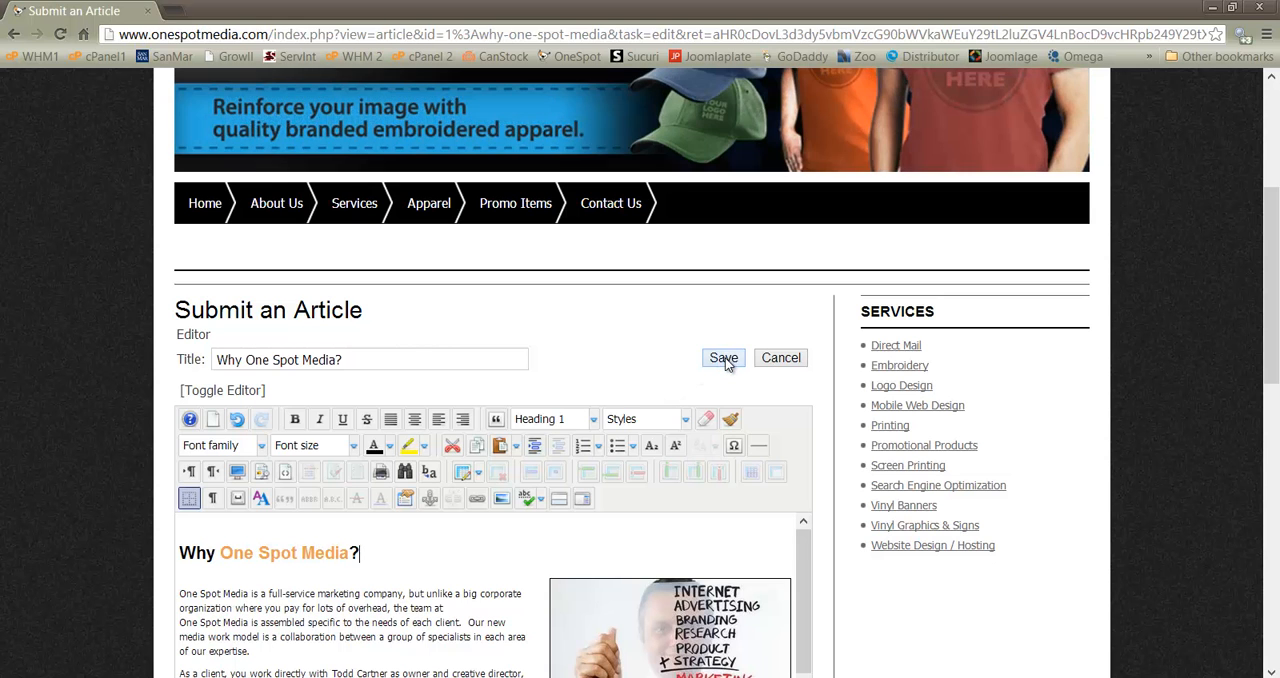
Examine the saved "Why One Spot Media?" article, checking the image placement, text wrapping and the Services section below
scroll(693, 549, "down", 3)
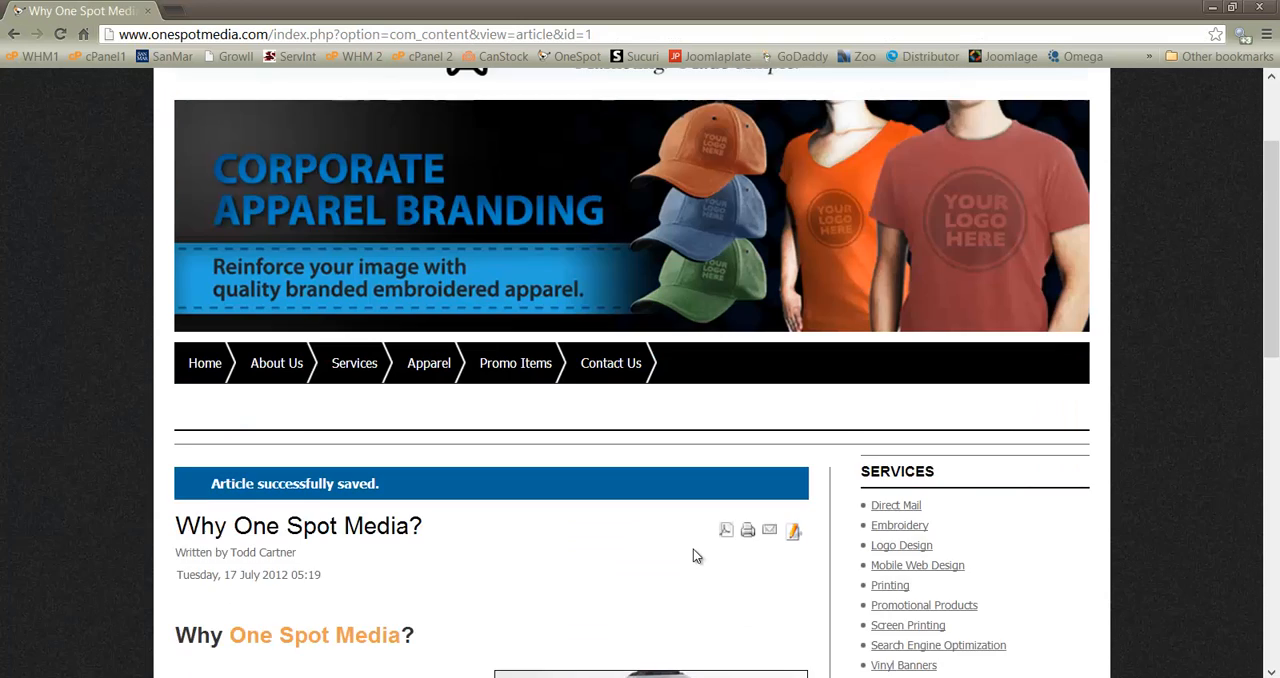
scroll(337, 515, "down", 1)
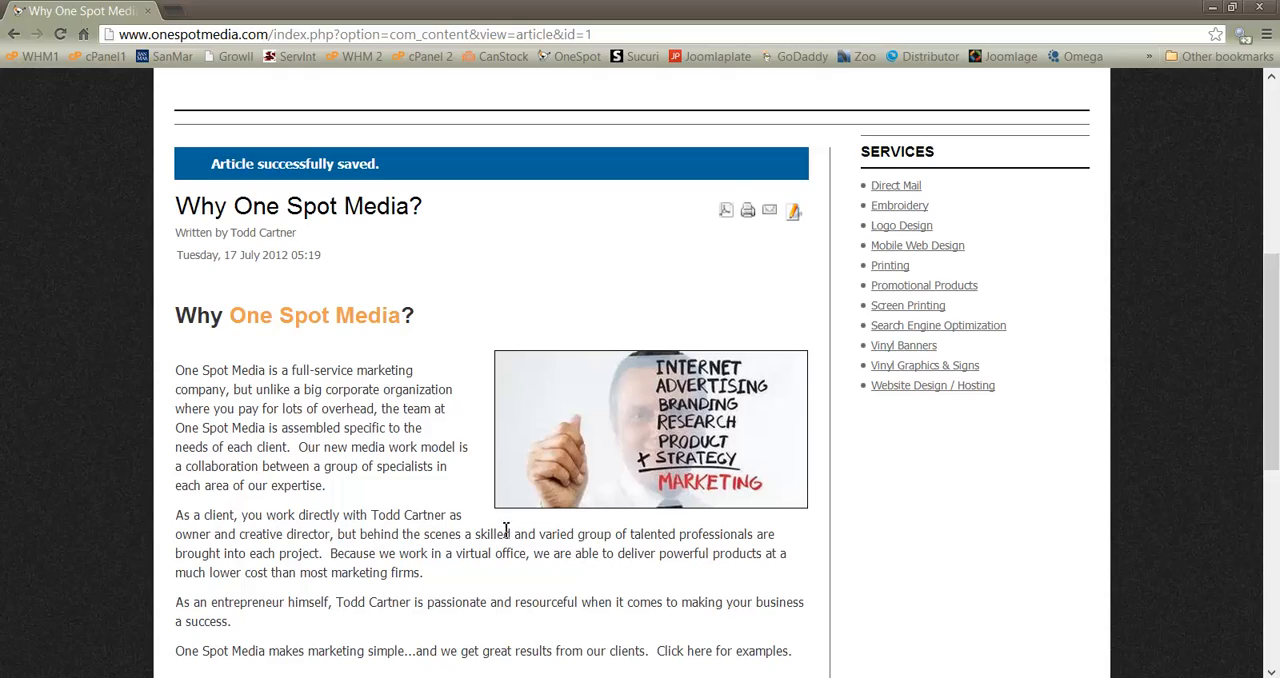
scroll(377, 491, "down", 3)
scroll(377, 491, "down", 2)
scroll(397, 456, "up", 3)
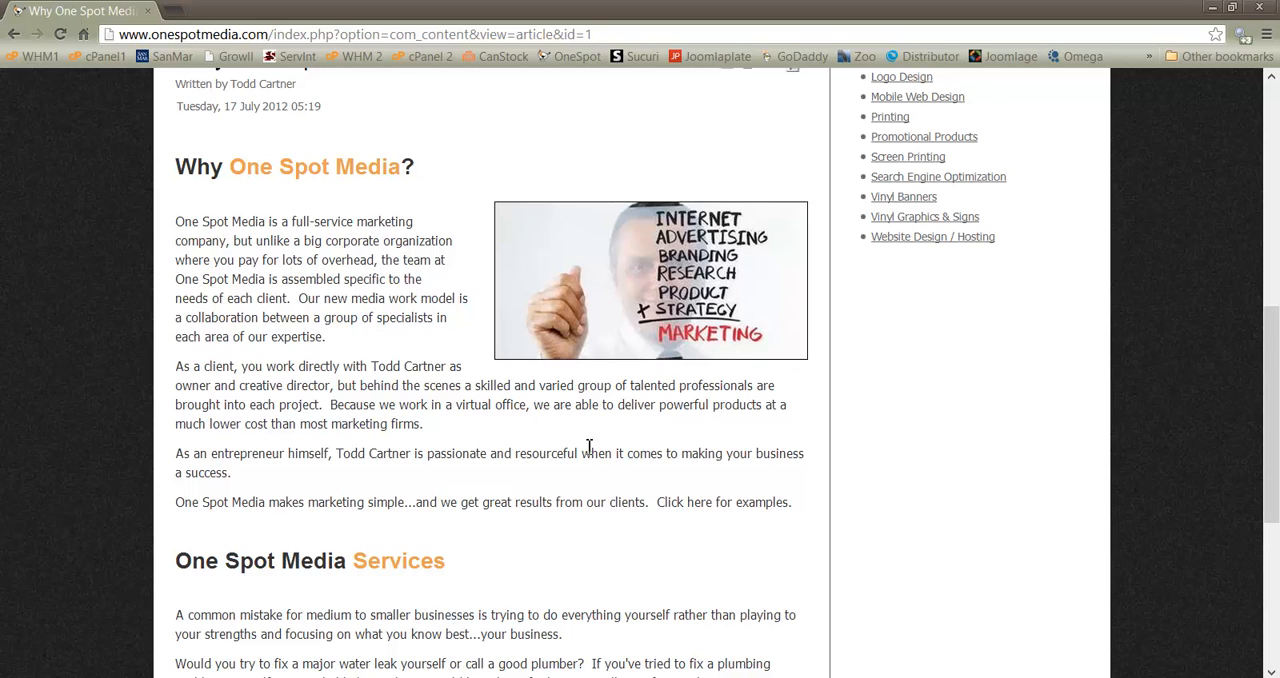
scroll(346, 423, "up", 3)
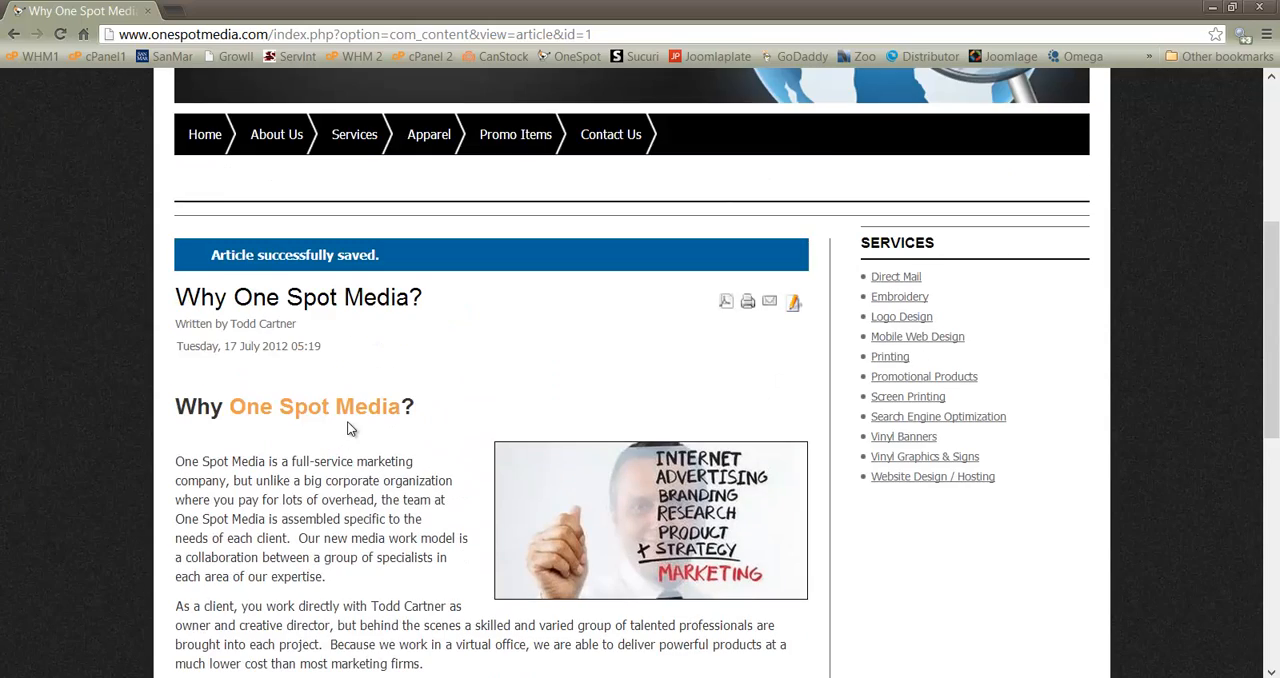
scroll(346, 423, "down", 3)
scroll(354, 427, "down", 2)
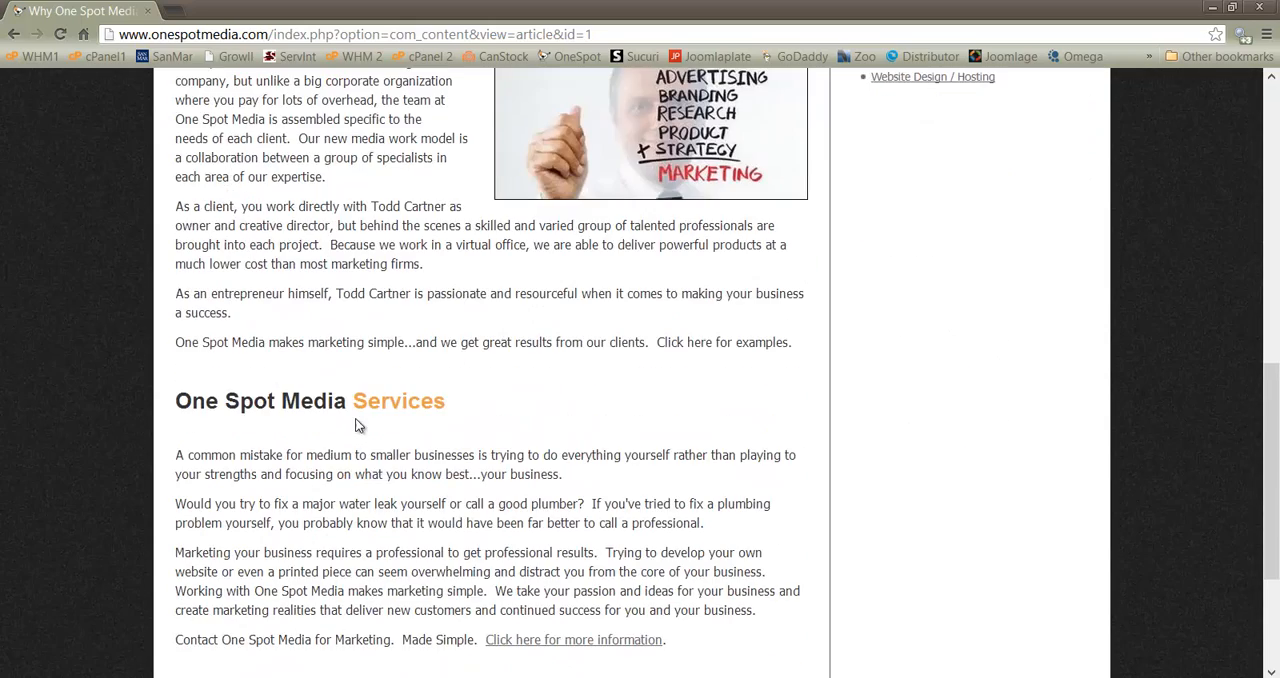
scroll(360, 410, "up", 3)
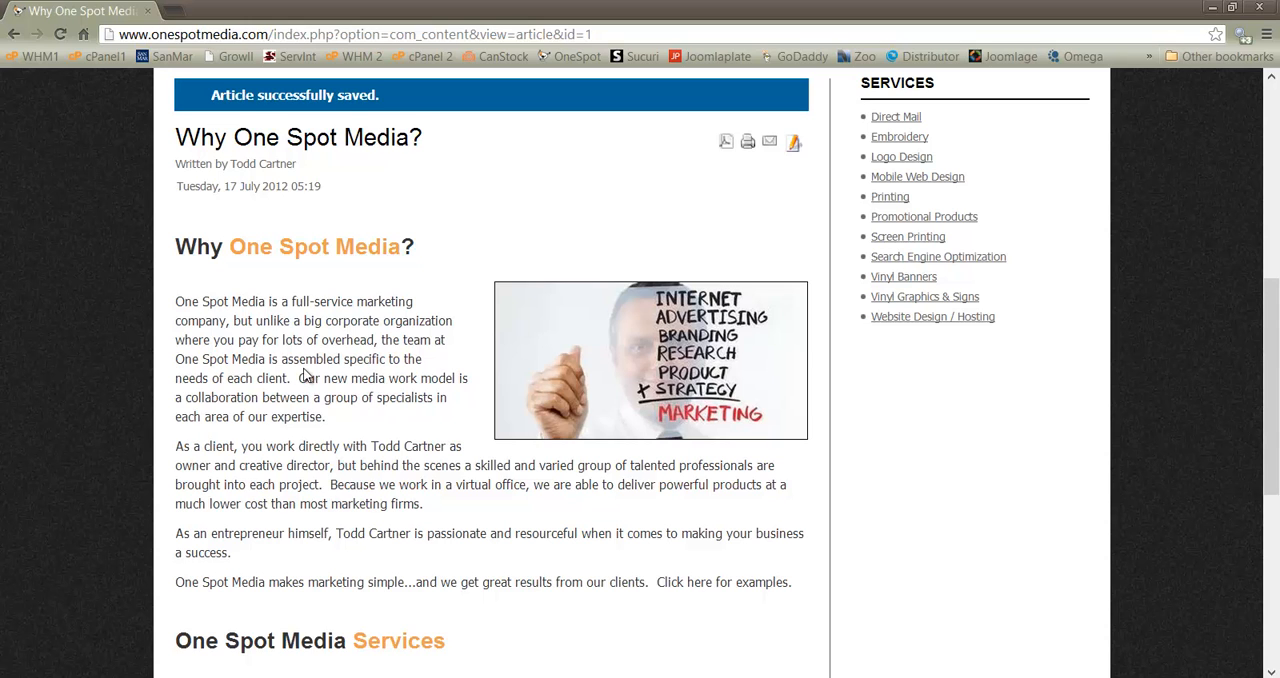
Log out of the website from the Contact Us page and view the published "Why One Spot Media?" article as a visitor
scroll(311, 380, "up", 4)
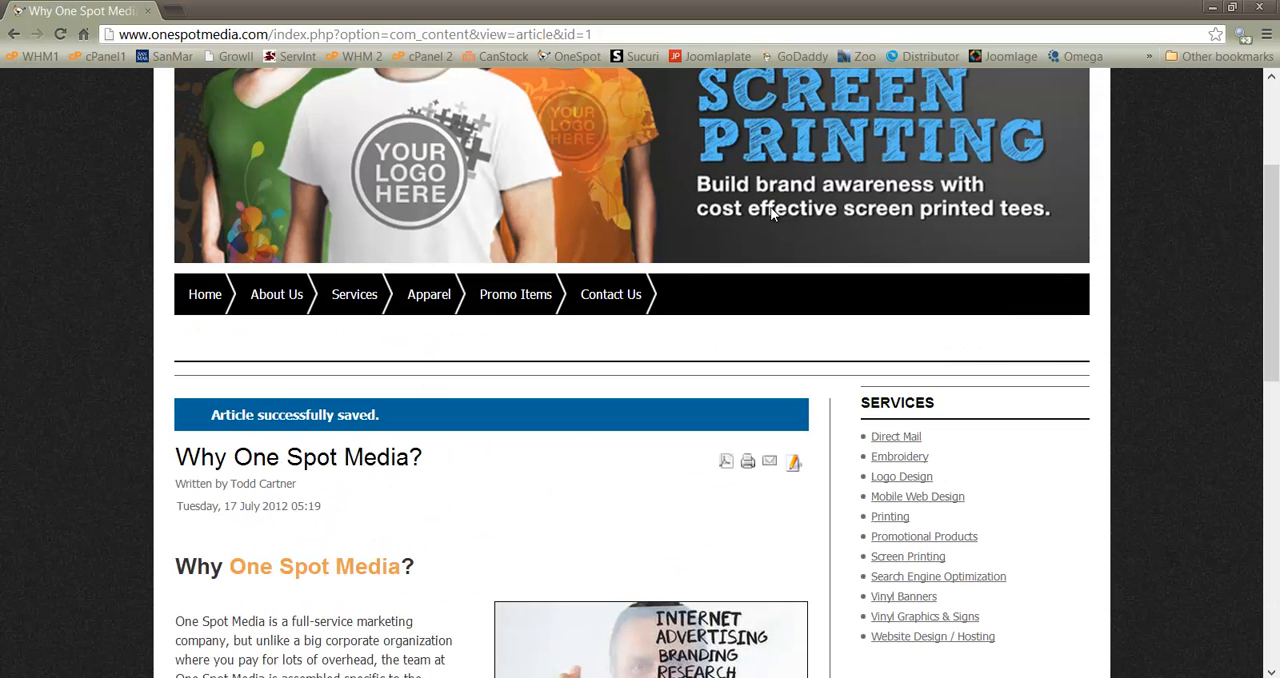
left_click(600, 297)
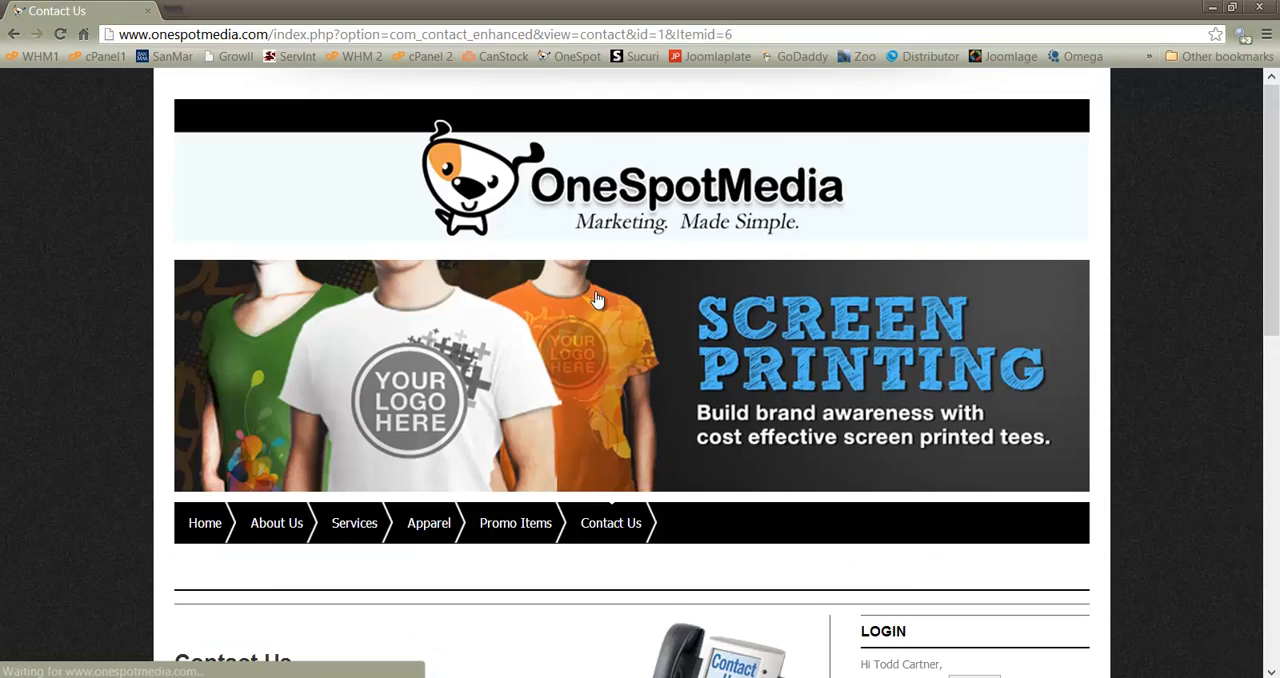
scroll(870, 373, "down", 3)
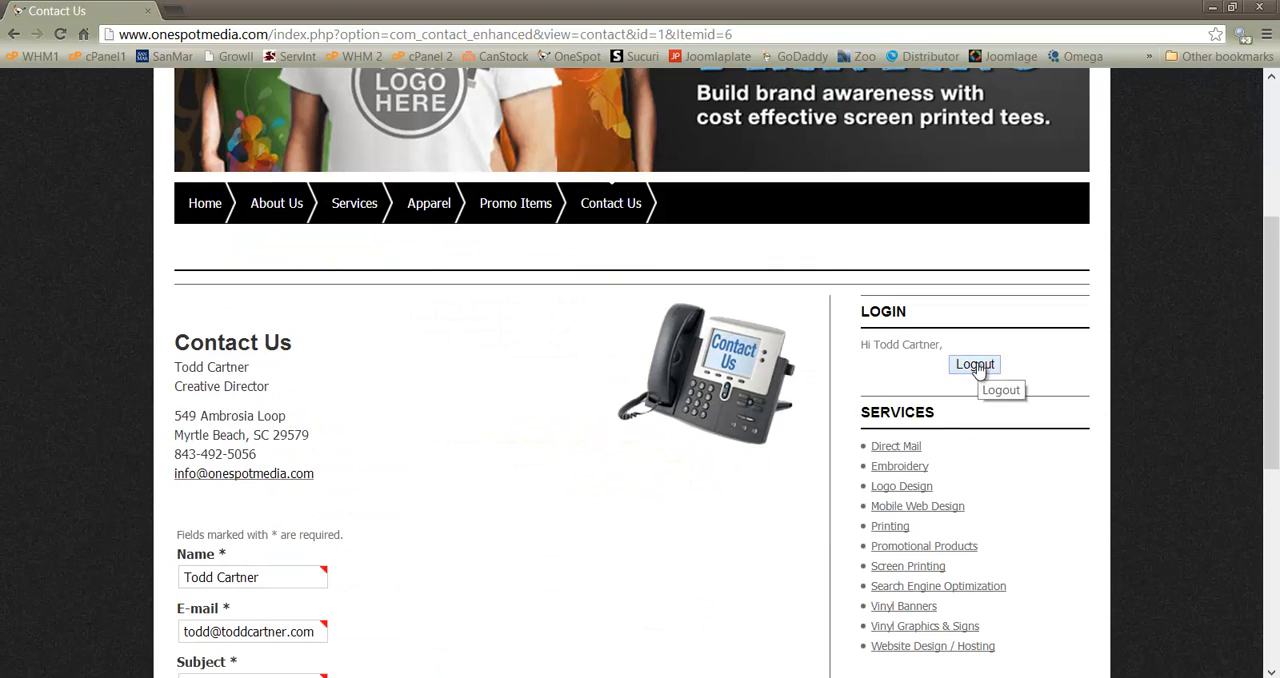
left_click(976, 366)
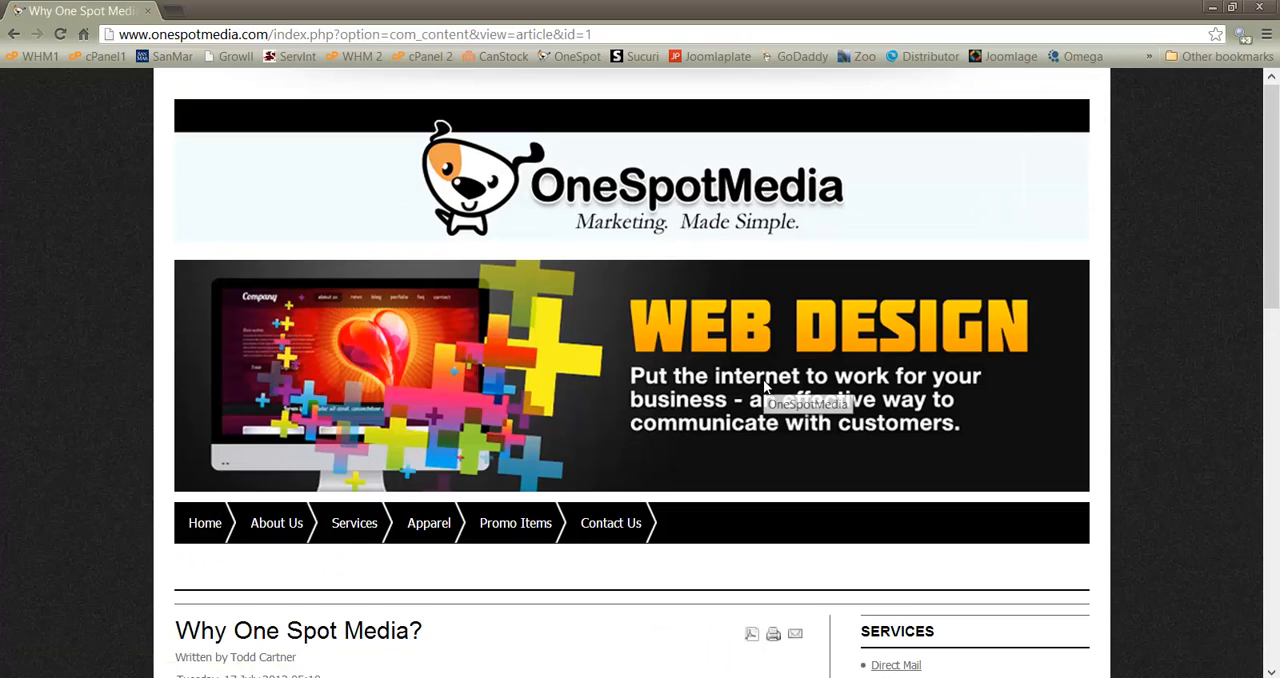
scroll(766, 390, "down", 3)
scroll(330, 400, "down", 2)
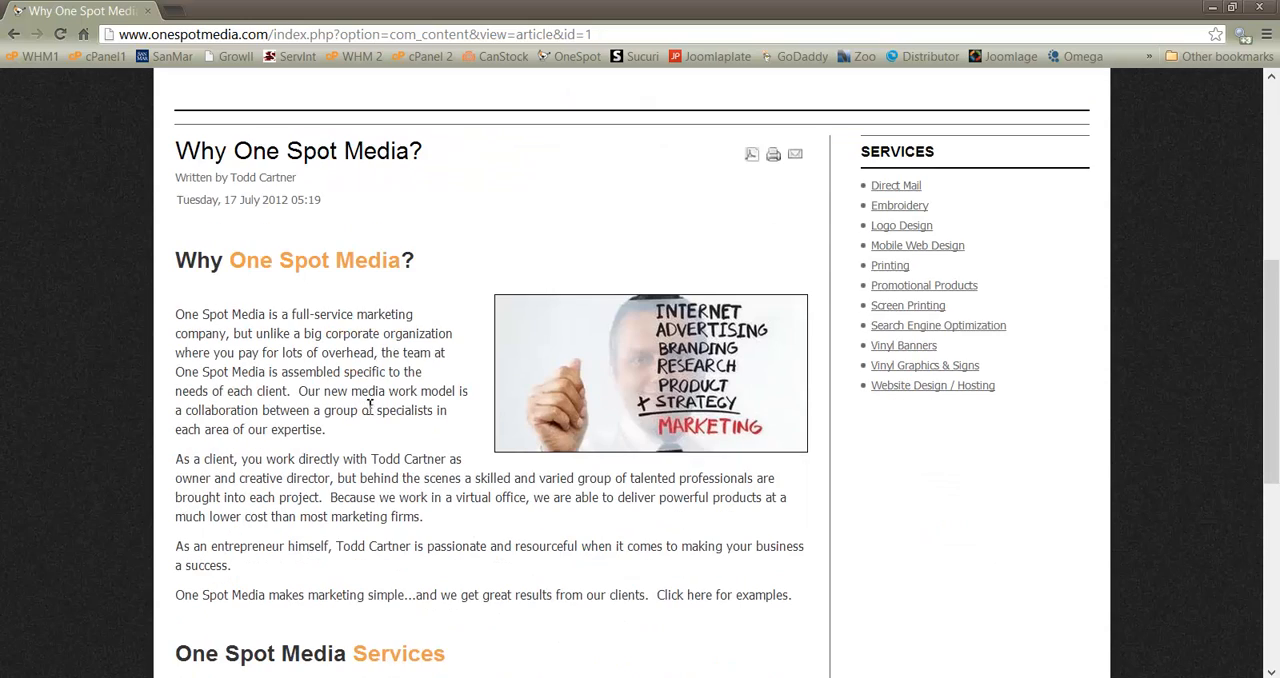